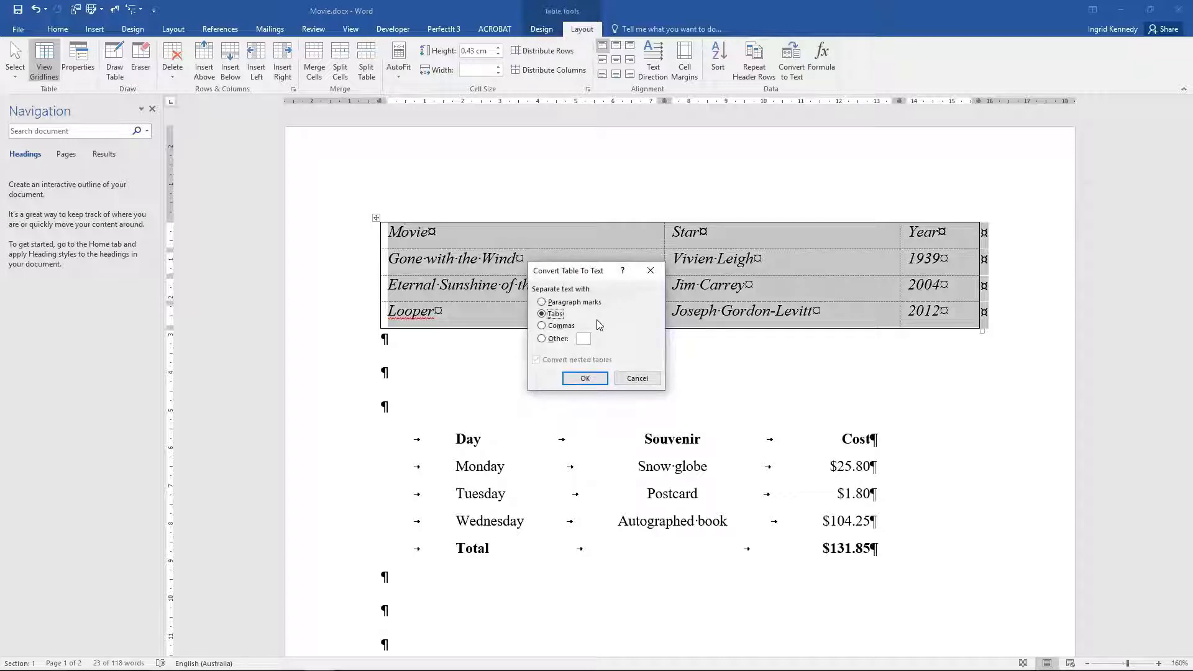
Convert the selected movie table to text with tabs as the separator
{"action": "left_click", "coordinate": [582, 379]}
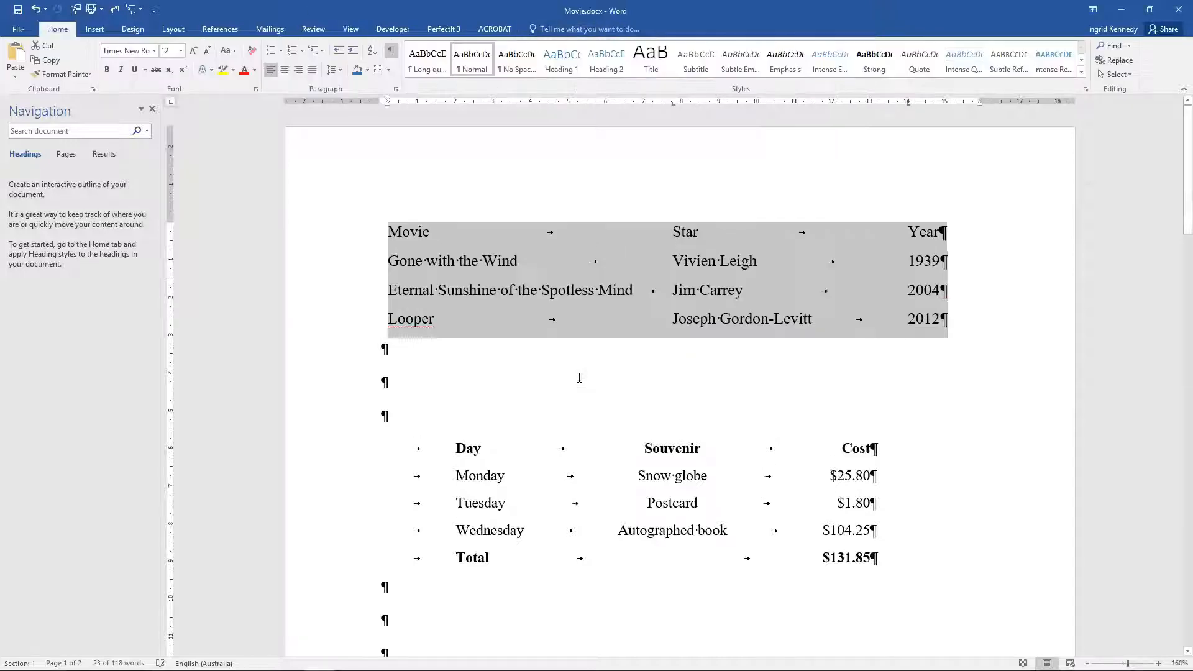
{"action": "left_click", "coordinate": [579, 378]}
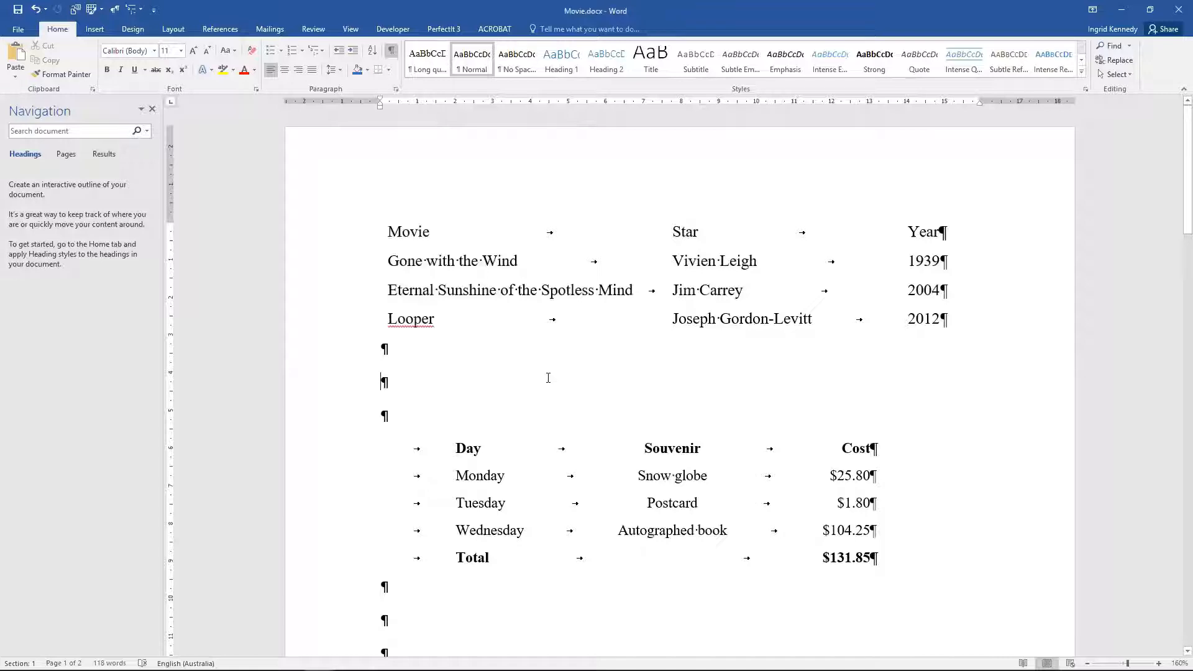
Enter the line "Name, Last Name, Nick Name, Middle Name" in the second blank paragraph below the souvenir cost list
{"action": "scroll", "coordinate": [547, 376], "scroll_direction": "down", "scroll_amount": 5}
{"action": "left_click", "coordinate": [416, 251]}
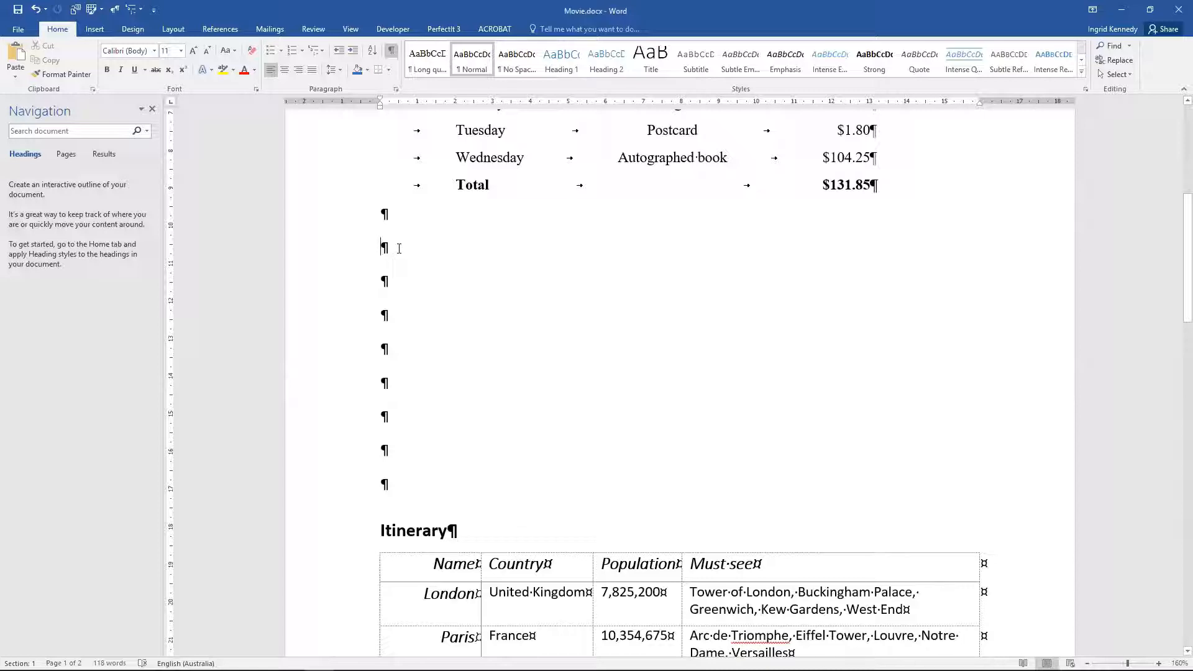
{"action": "type", "text": "Name,"}
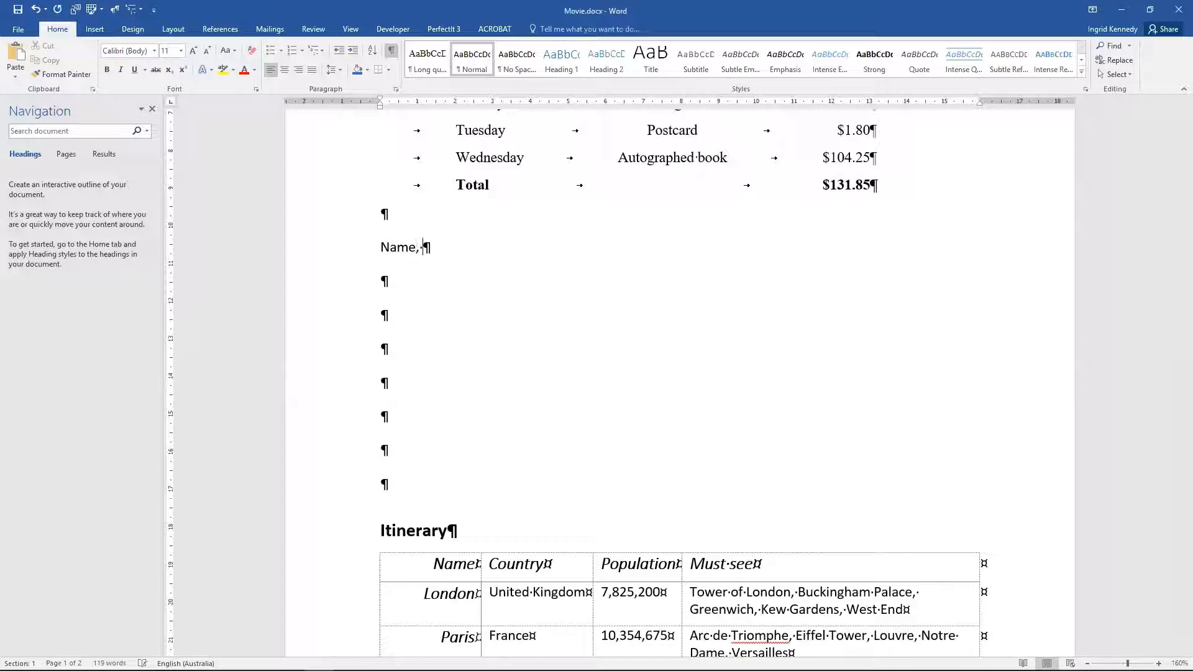
{"action": "type", "text": " Last Name, Nick Name,"}
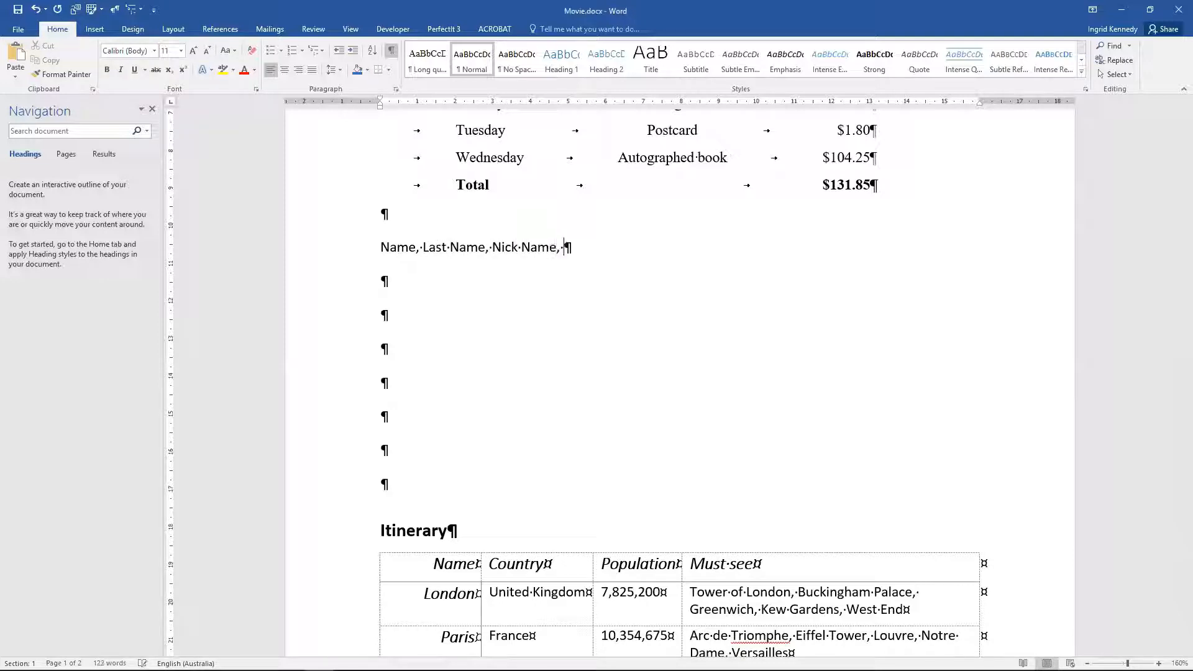
{"action": "type", "text": " Middle Name"}
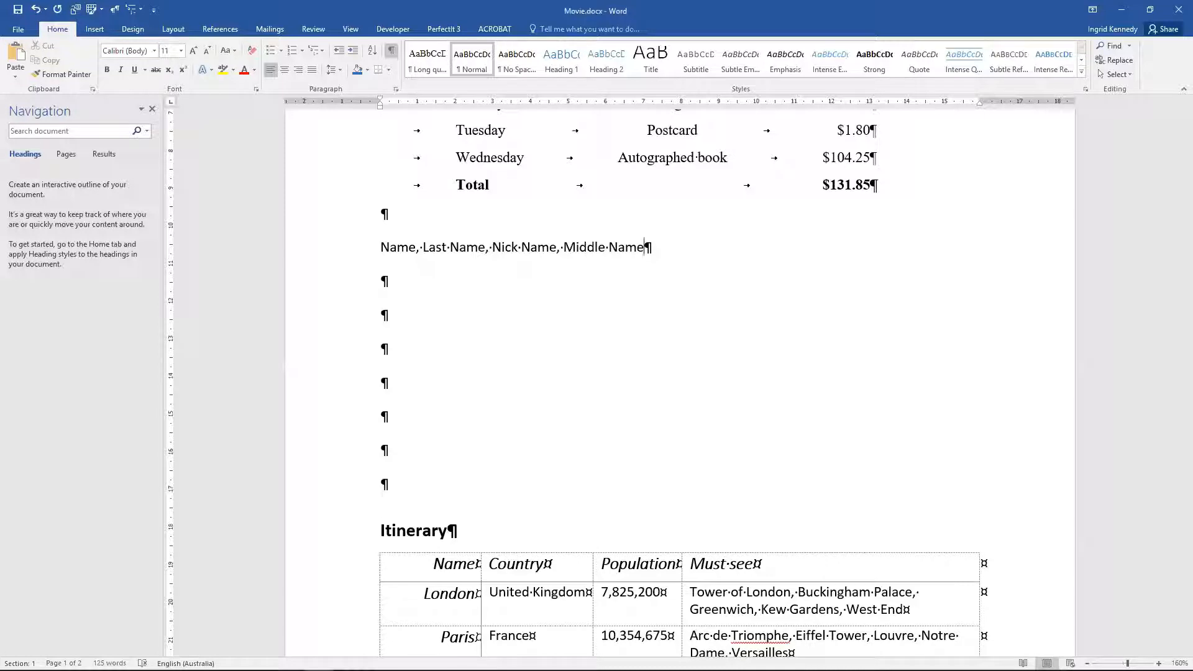
Convert the comma-separated name line into a four-column table split at commas, and apply the plain unshaded table style with dashed gridlines
{"action": "left_click", "coordinate": [350, 257]}
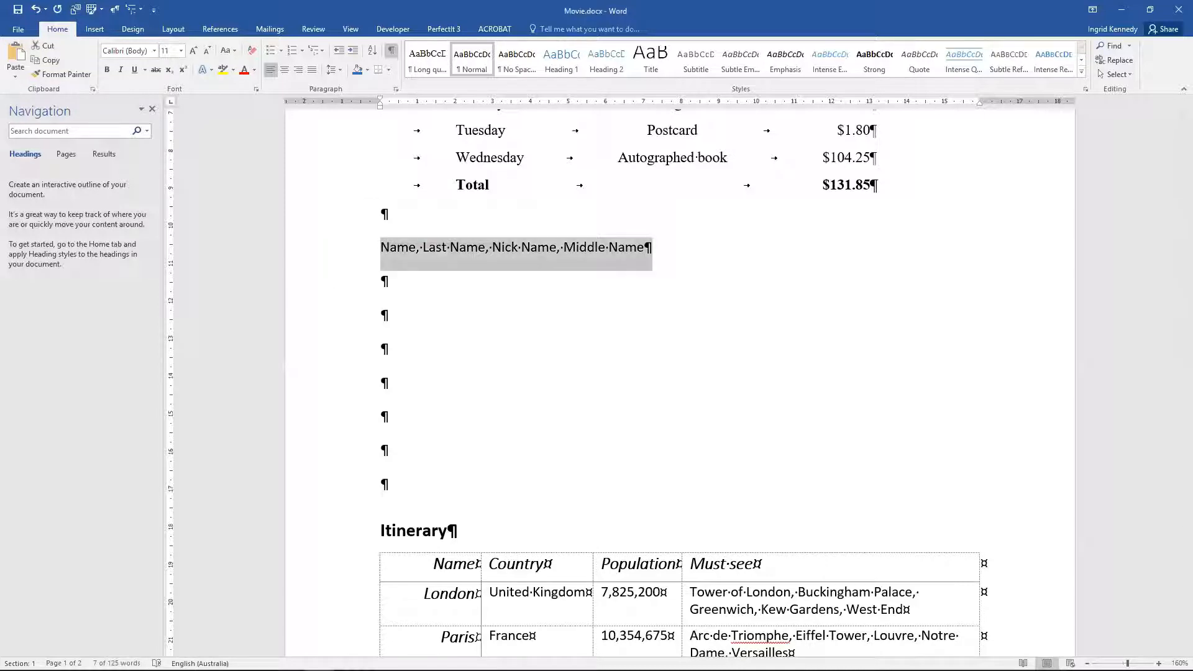
{"action": "left_click", "coordinate": [87, 31]}
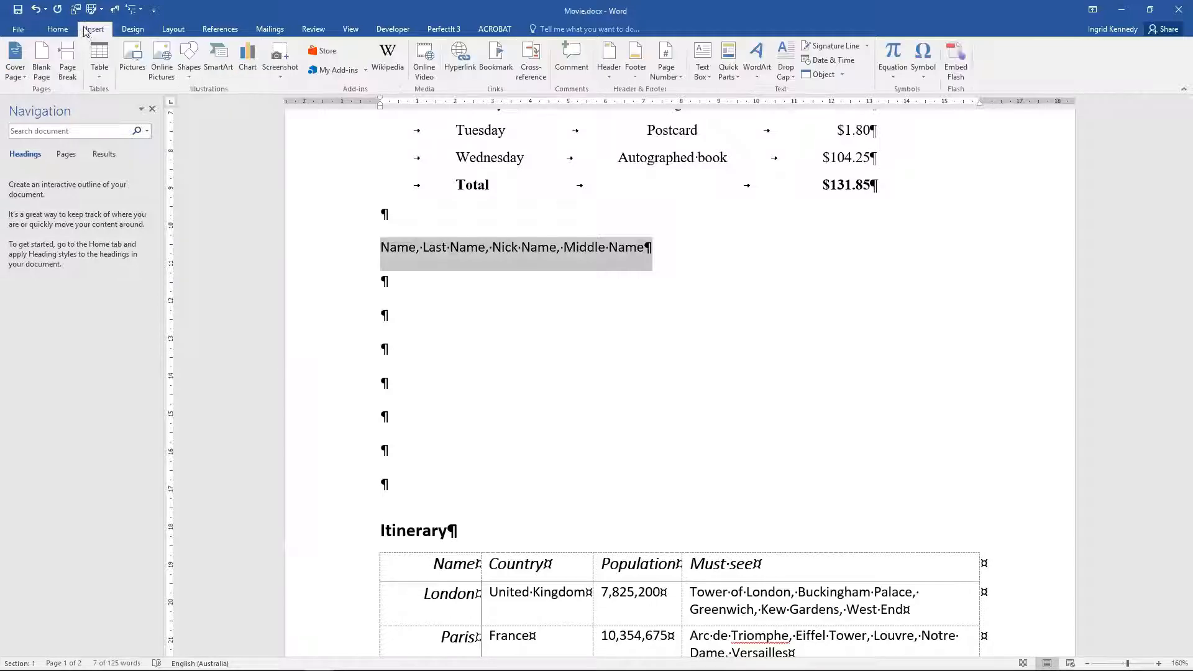
{"action": "left_click", "coordinate": [99, 62]}
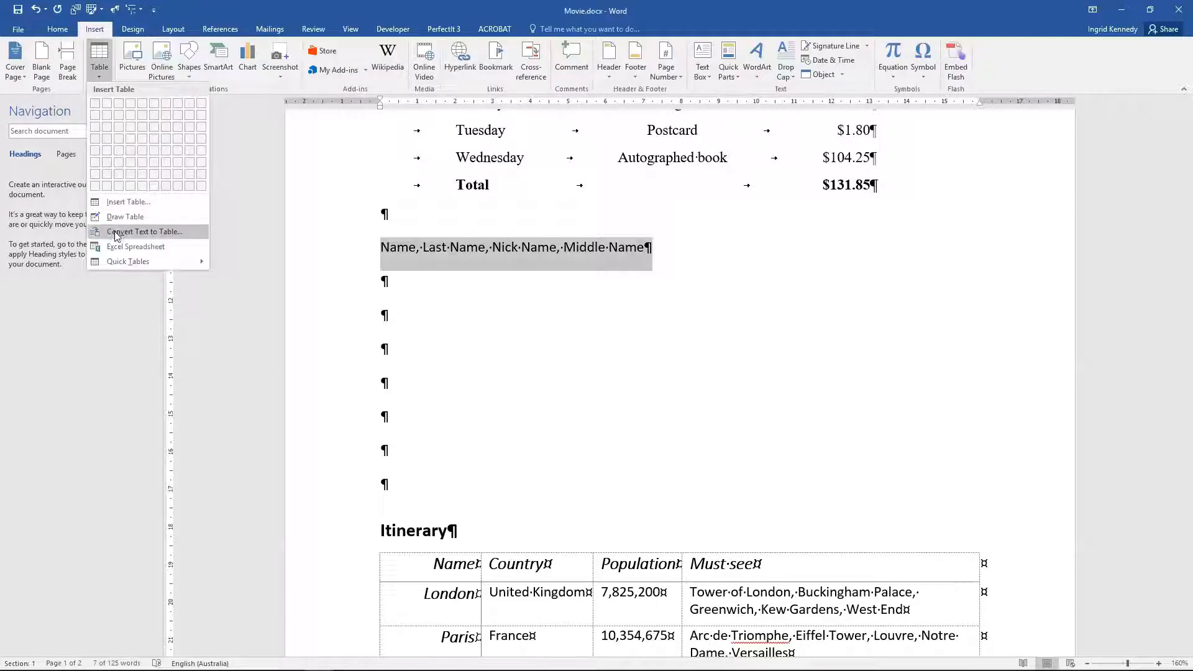
{"action": "left_click", "coordinate": [160, 231]}
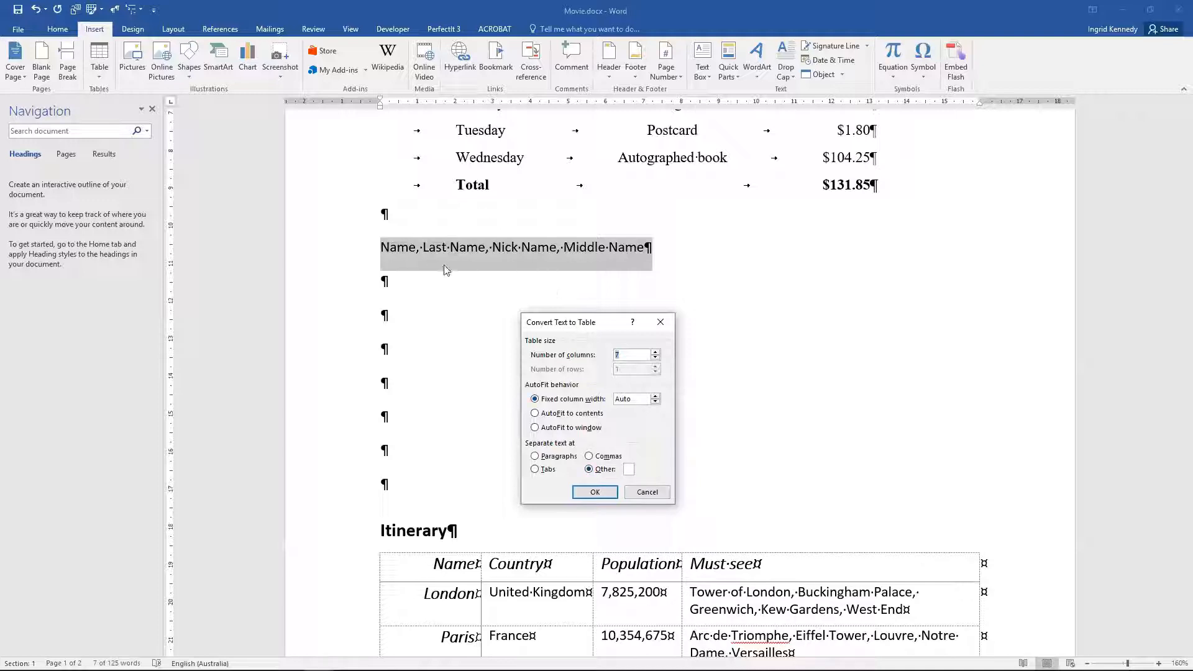
{"action": "left_click", "coordinate": [627, 471]}
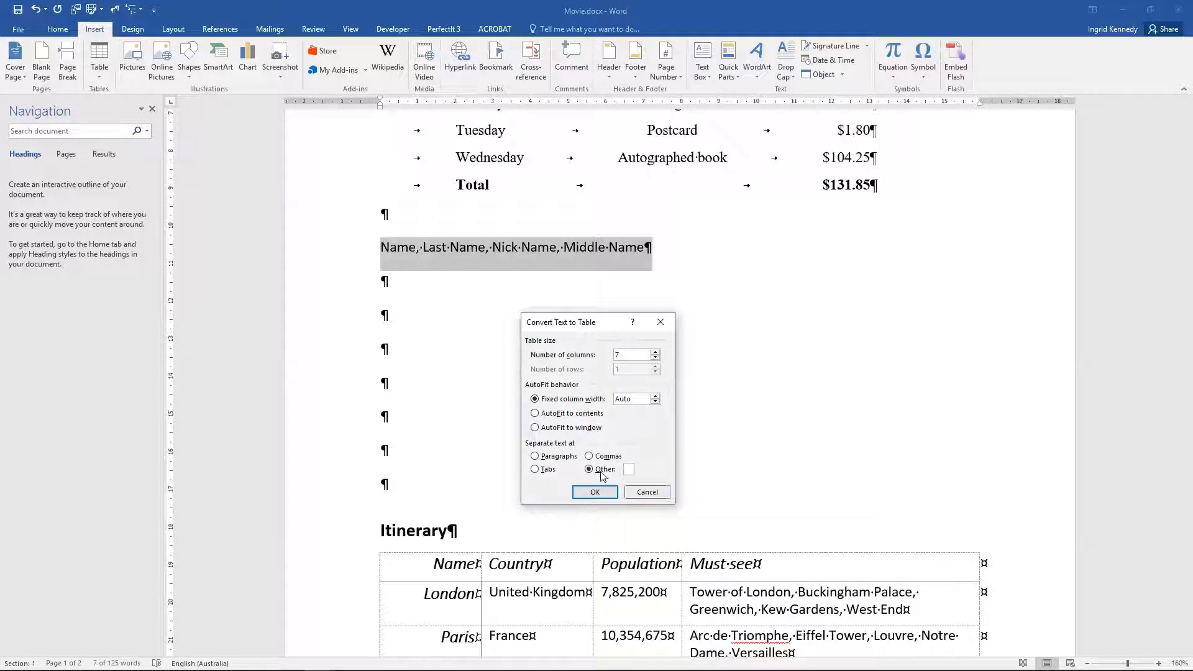
{"action": "left_click", "coordinate": [590, 457]}
{"action": "left_click", "coordinate": [592, 492]}
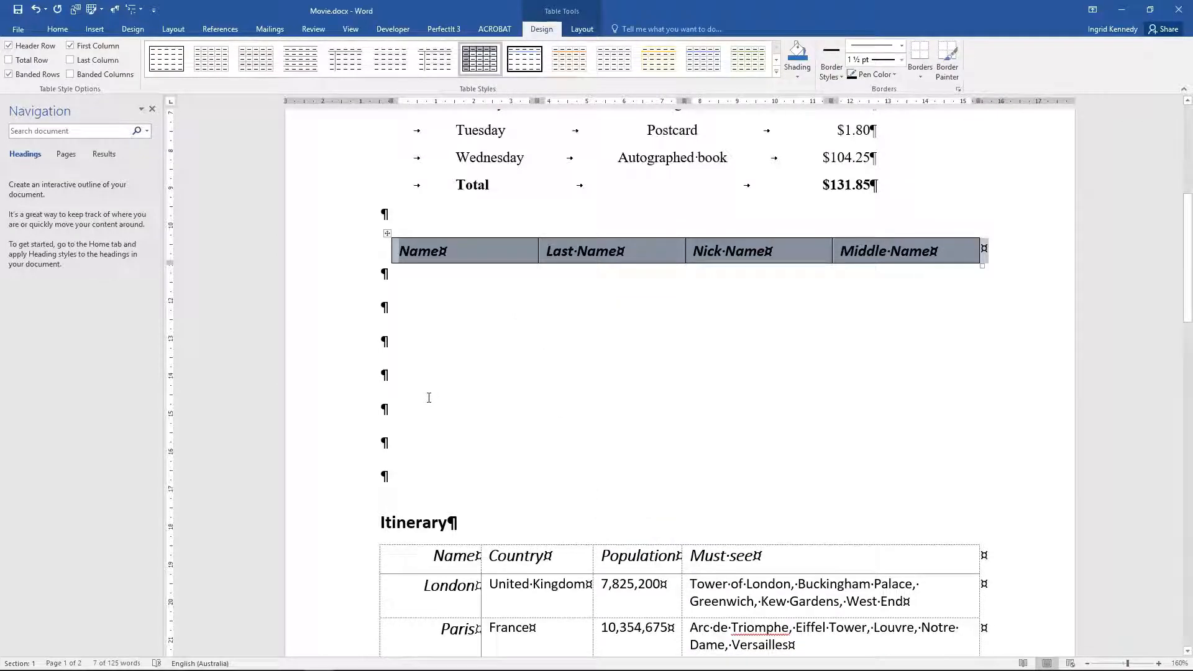
{"action": "left_click", "coordinate": [500, 250]}
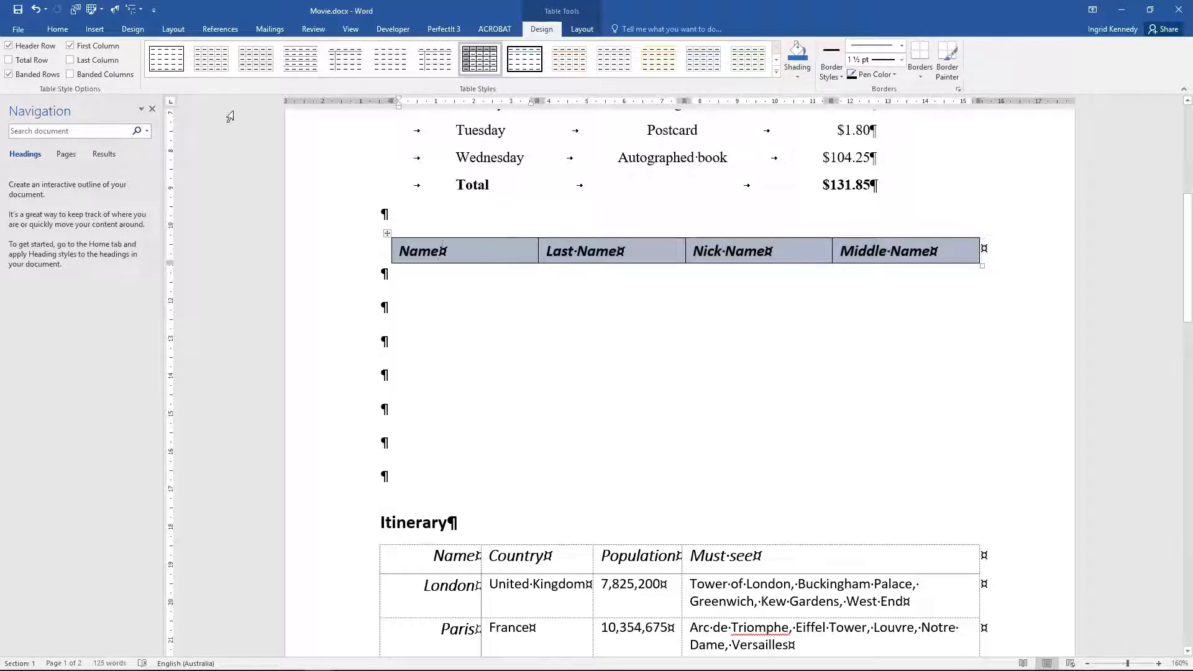
{"action": "left_click", "coordinate": [166, 60]}
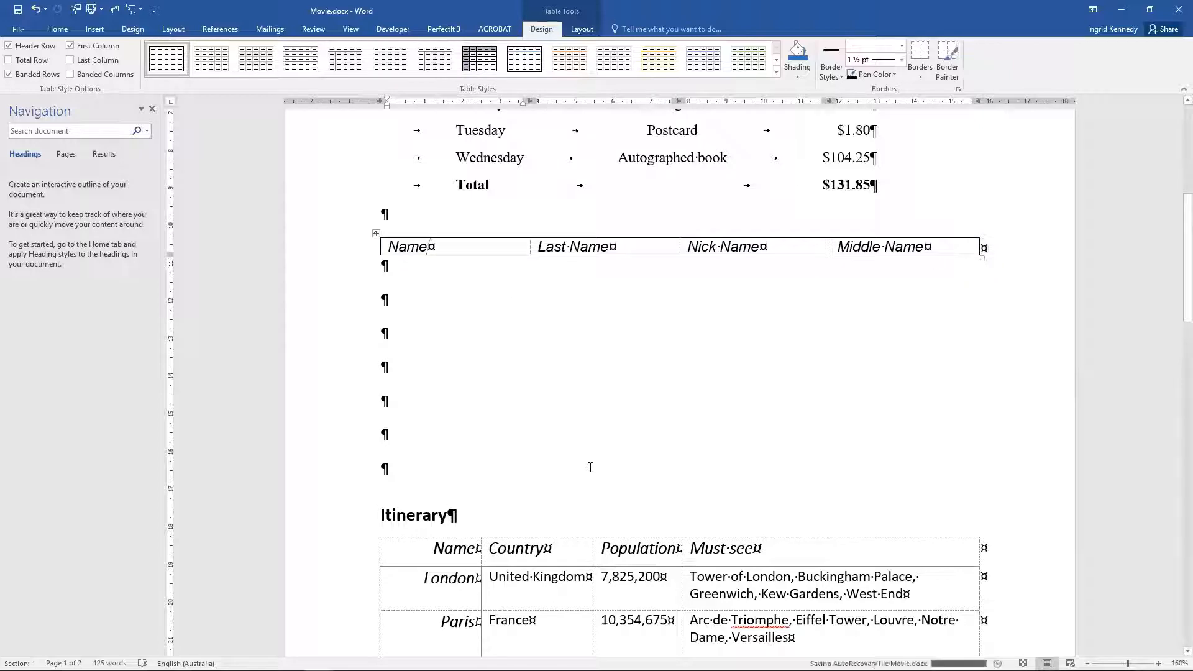
Generate a sample sentence with =rand(1,1) in a new paragraph below the Itinerary table, and delete its final full stop
{"action": "scroll", "coordinate": [621, 488], "scroll_direction": "down", "scroll_amount": 10}
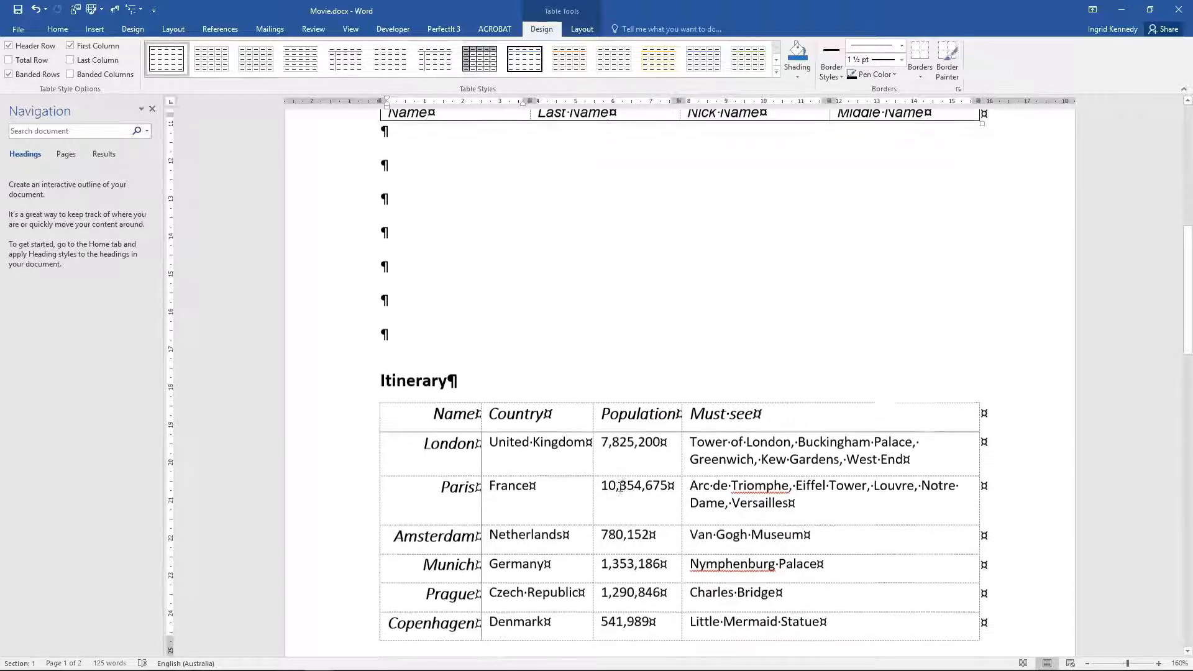
{"action": "scroll", "coordinate": [620, 487], "scroll_direction": "down", "scroll_amount": 10}
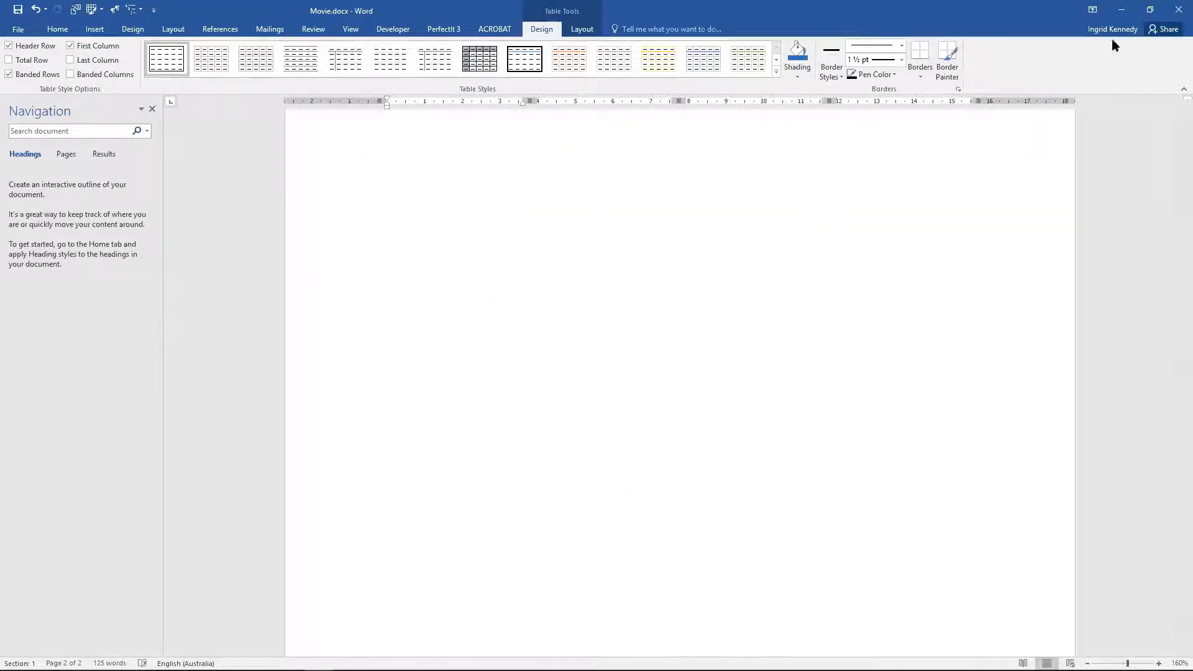
{"action": "scroll", "coordinate": [547, 184], "scroll_direction": "up", "scroll_amount": 1}
{"action": "scroll", "coordinate": [547, 184], "scroll_direction": "up", "scroll_amount": 3}
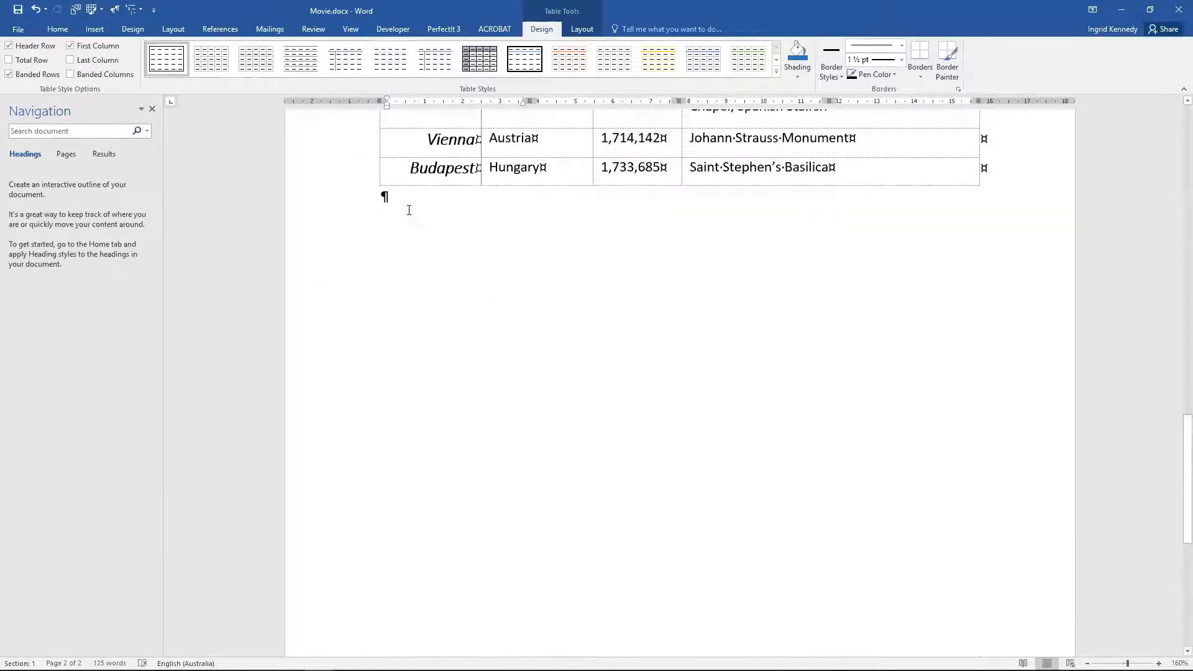
{"action": "left_click", "coordinate": [429, 213]}
{"action": "key", "text": "Return"}
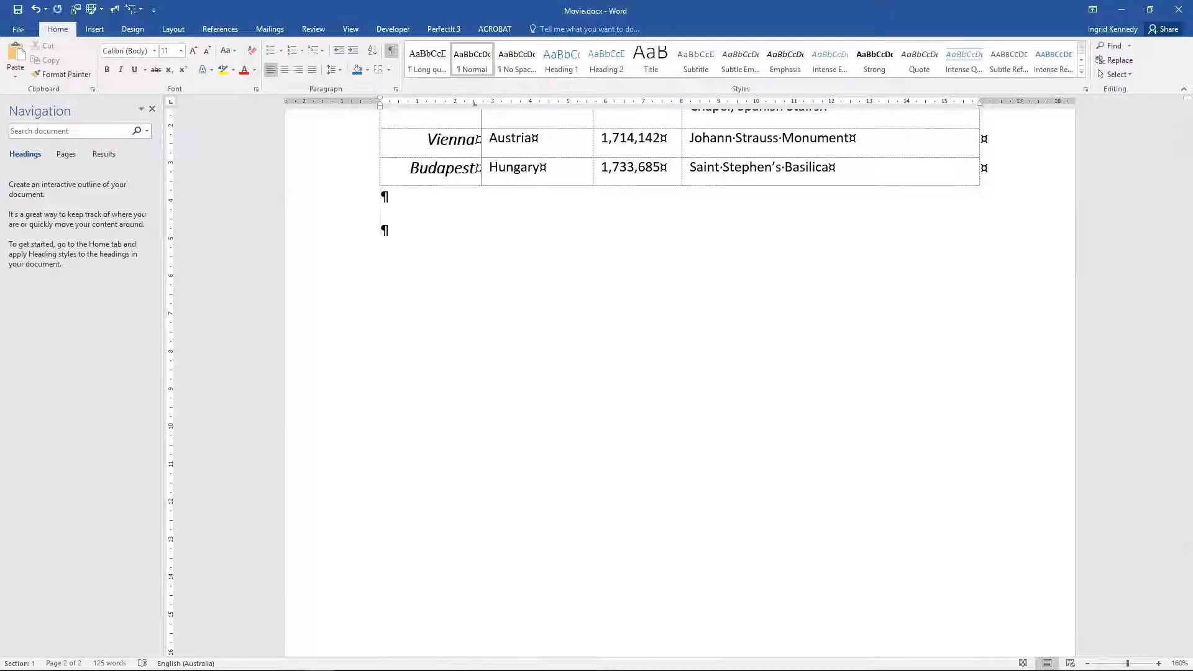
{"action": "type", "text": "=rand(1,1)"}
{"action": "key", "text": "Return"}
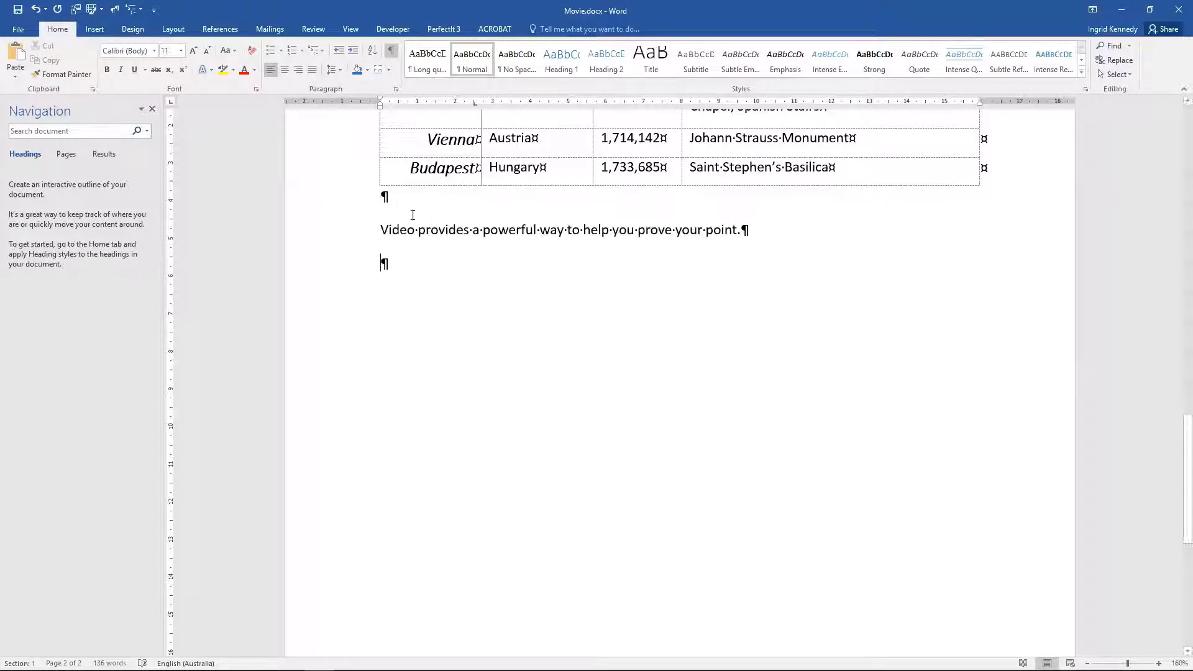
{"action": "left_click", "coordinate": [745, 225]}
{"action": "key", "text": "BackSpace"}
Convert the sample sentence into a one-row table with 11 columns, using a space as the custom text separator
{"action": "left_click", "coordinate": [344, 235]}
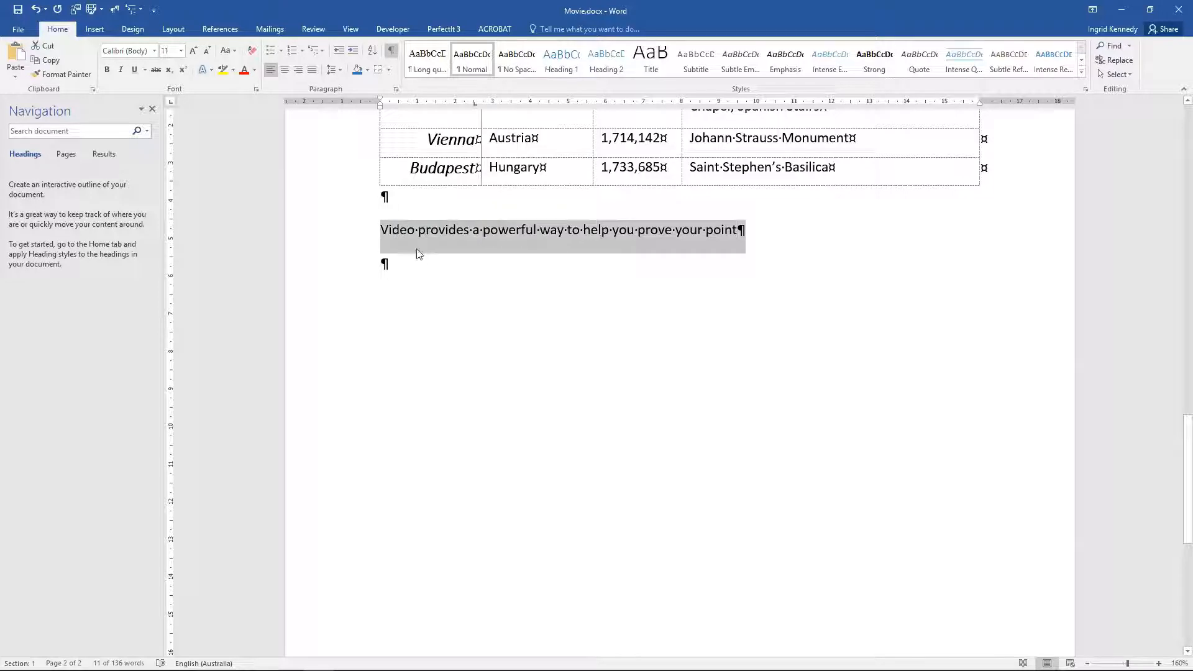
{"action": "left_click", "coordinate": [100, 31]}
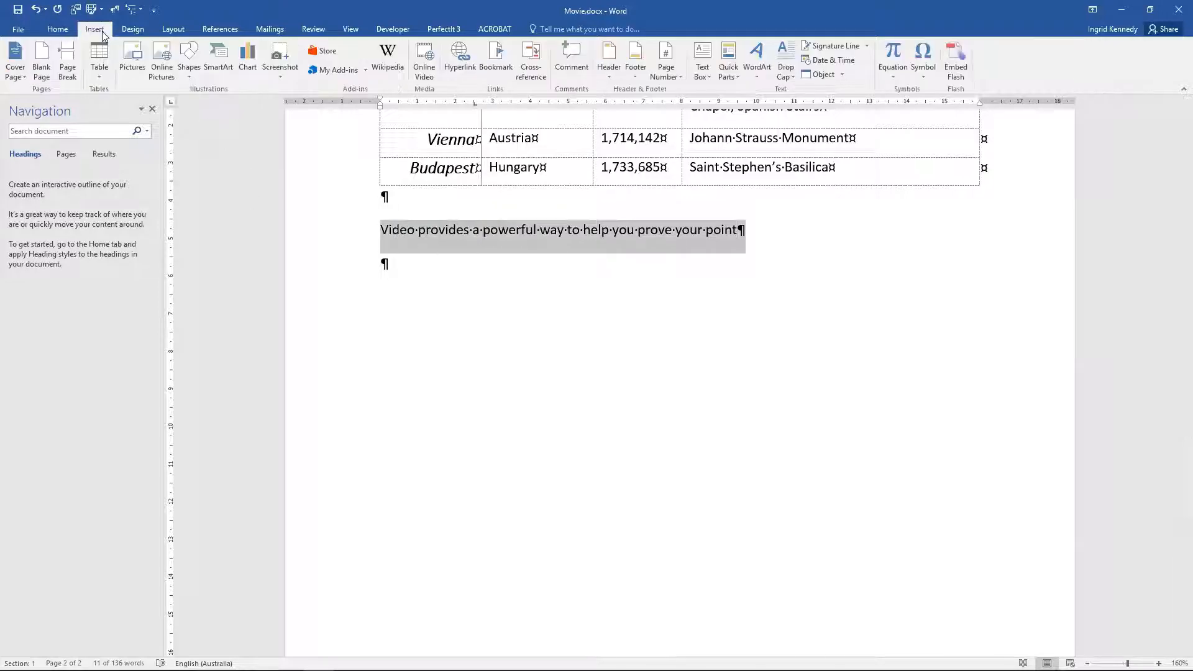
{"action": "left_click", "coordinate": [99, 77]}
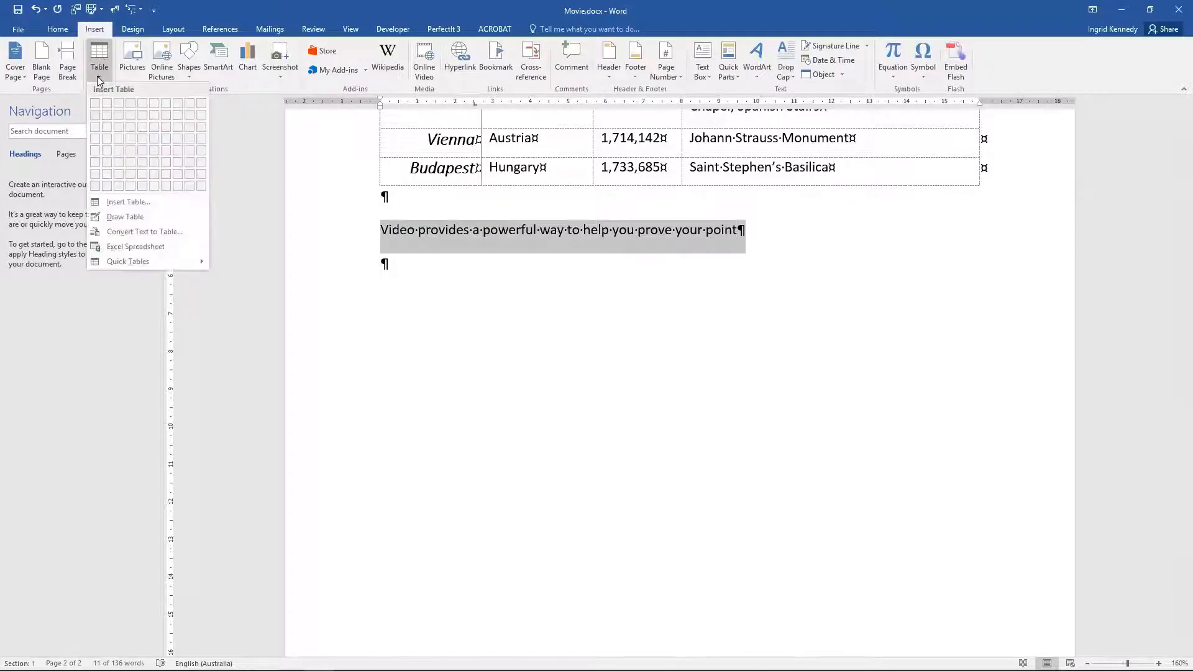
{"action": "left_click", "coordinate": [137, 231]}
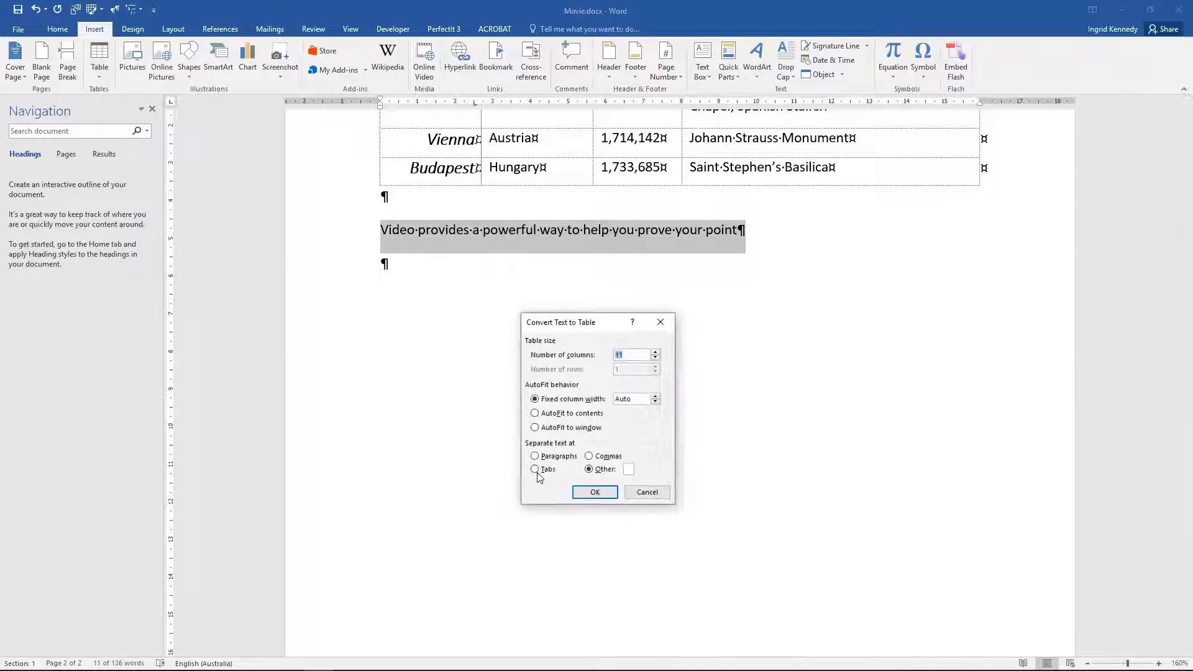
{"action": "left_click", "coordinate": [629, 470]}
{"action": "left_click", "coordinate": [593, 492]}
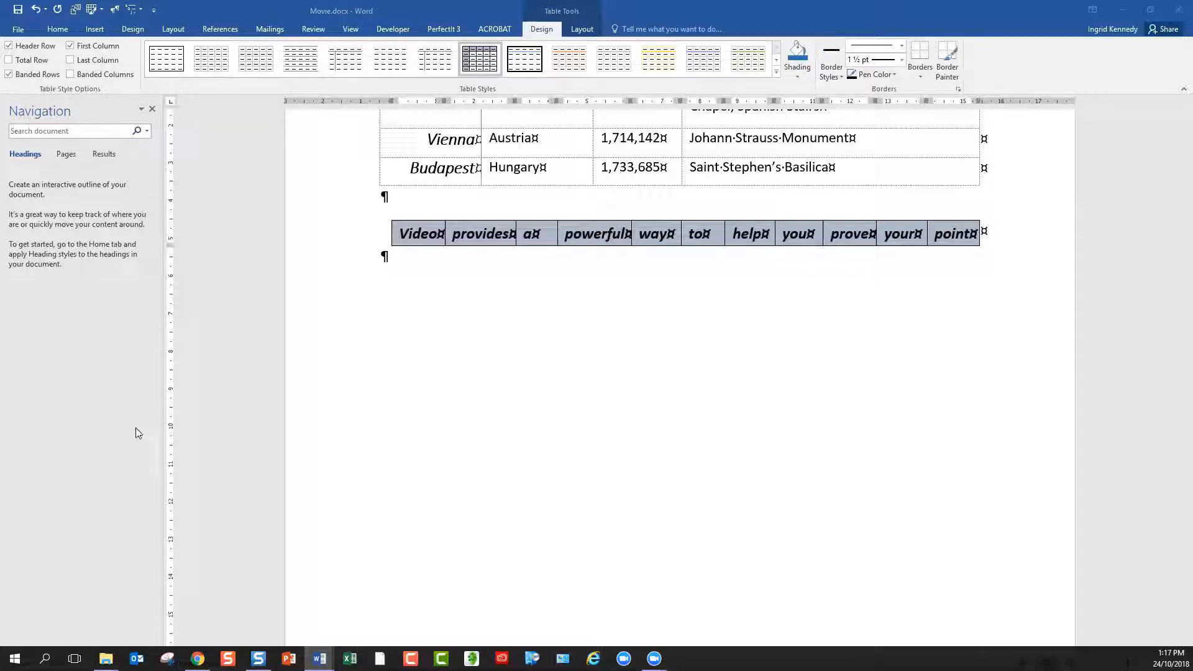
{"action": "left_click", "coordinate": [422, 476]}
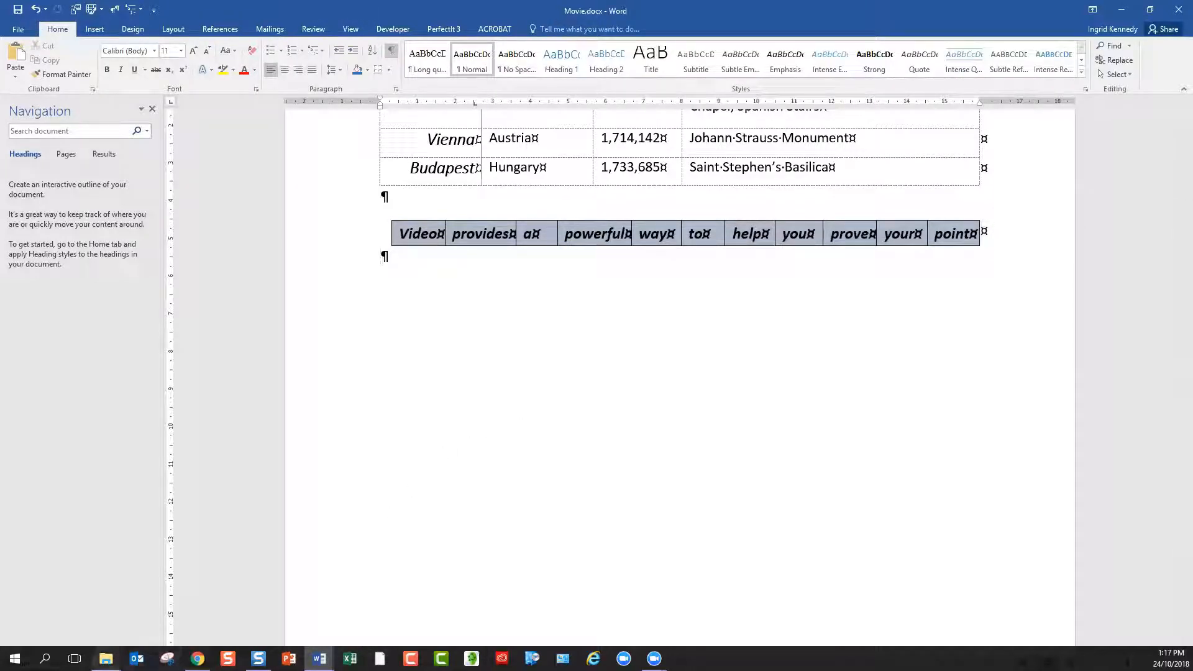
Switch to File Explorer and open Dance Group.xlsx from the Week 10 Skills Activity folder under Module 4 Spreadsheet, Week 10
{"action": "mouse_move", "coordinate": [106, 658]}
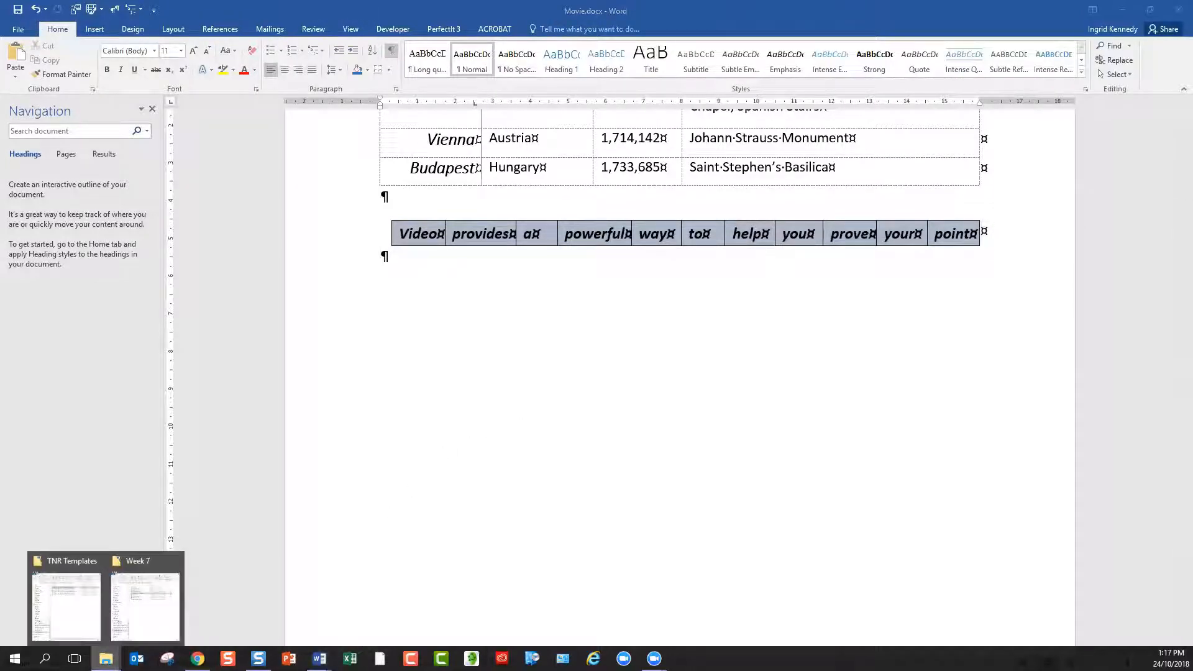
{"action": "left_click", "coordinate": [148, 597]}
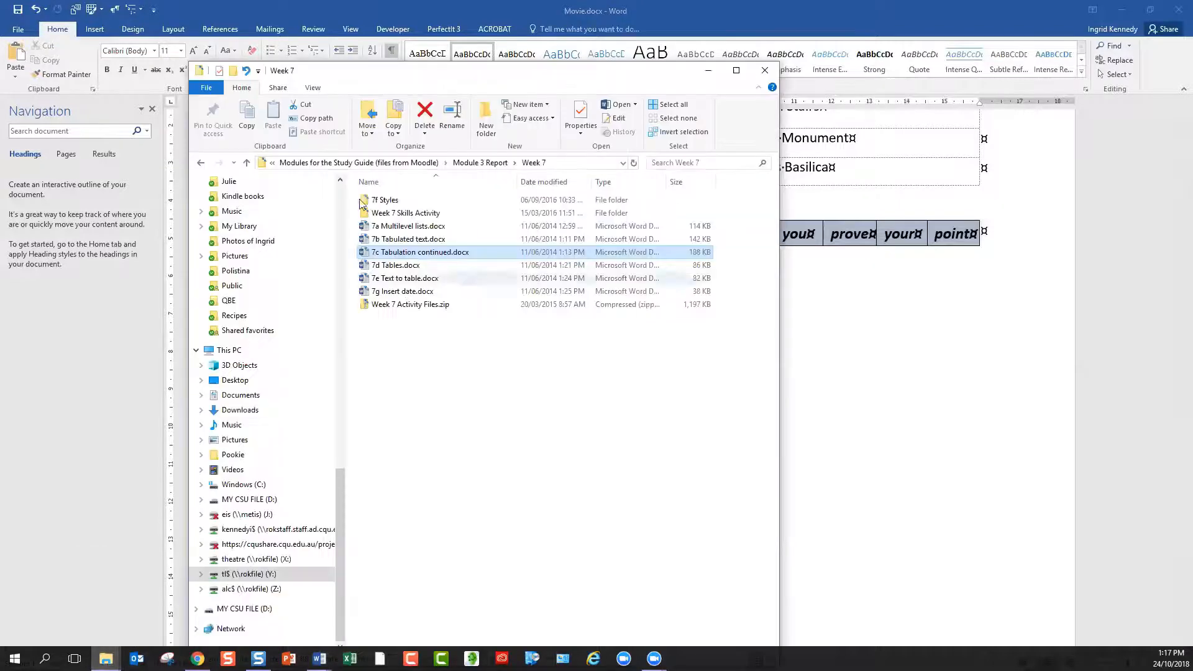
{"action": "left_click", "coordinate": [477, 165]}
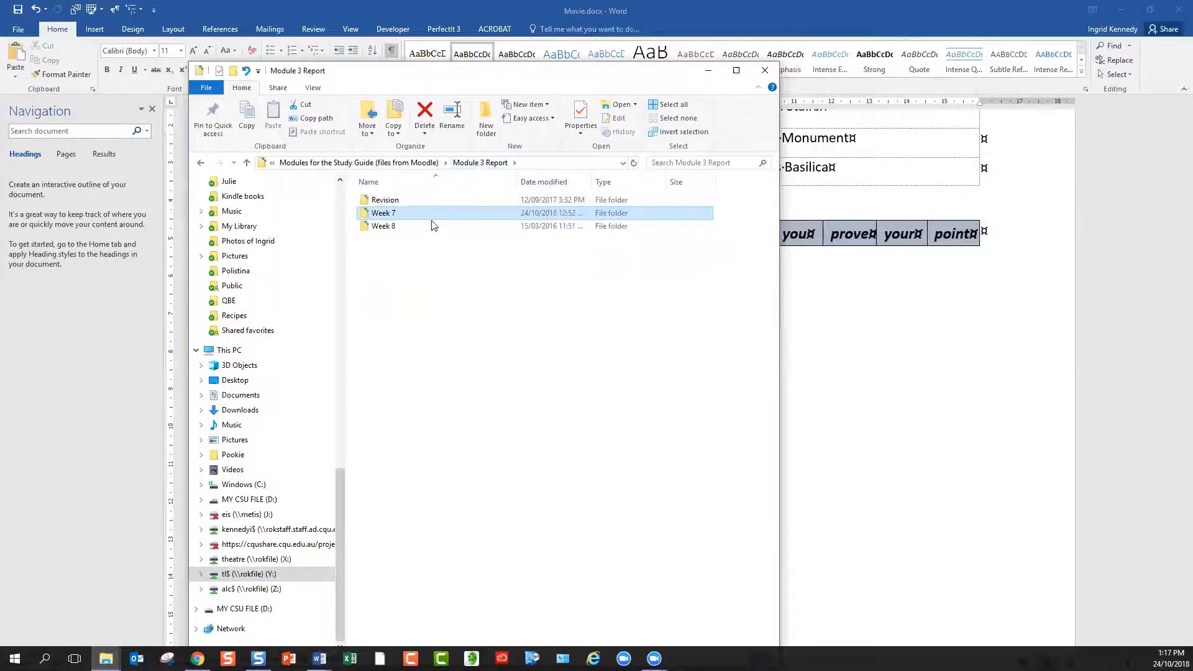
{"action": "left_click", "coordinate": [421, 164]}
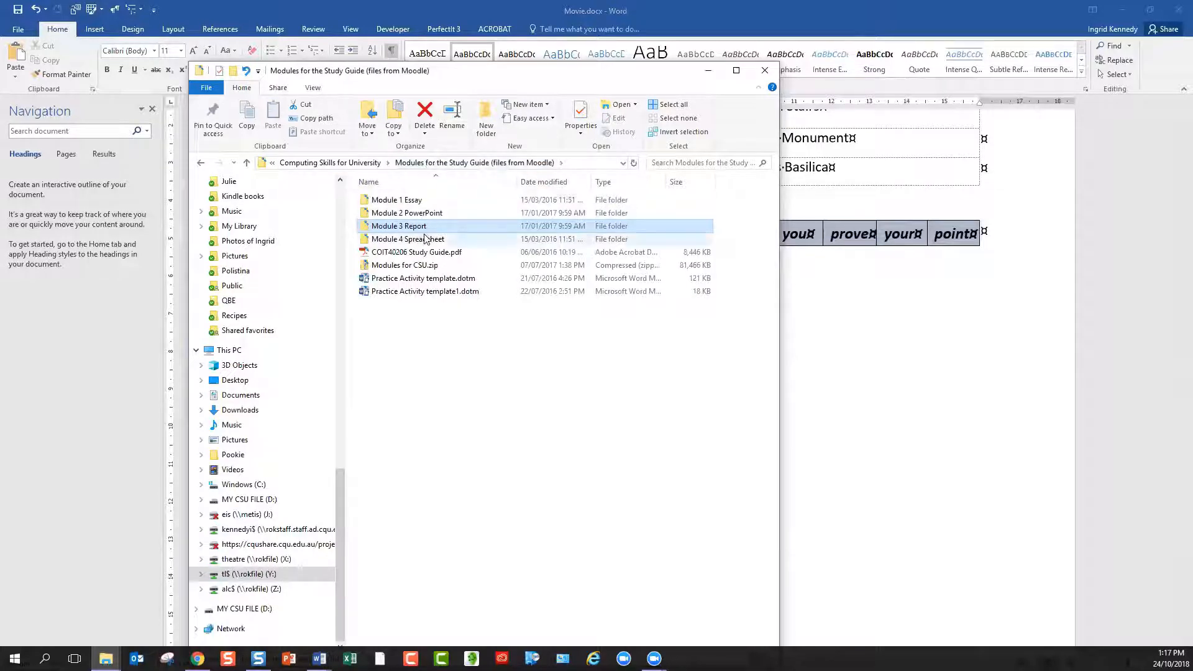
{"action": "double_click", "coordinate": [426, 240]}
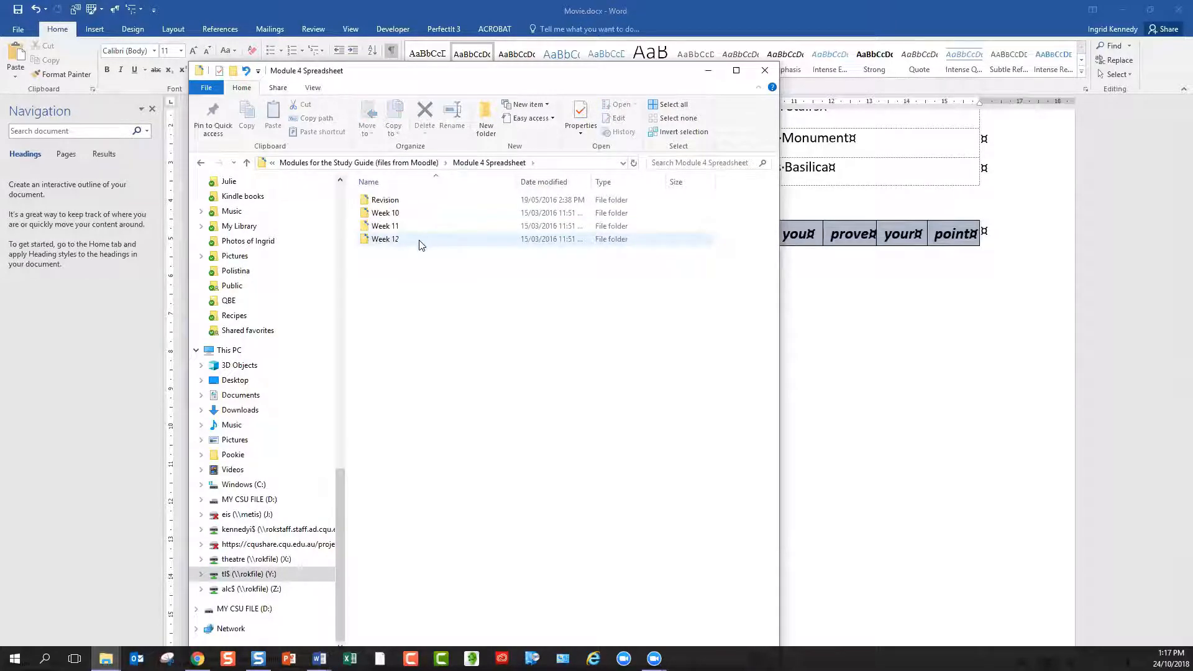
{"action": "double_click", "coordinate": [395, 214]}
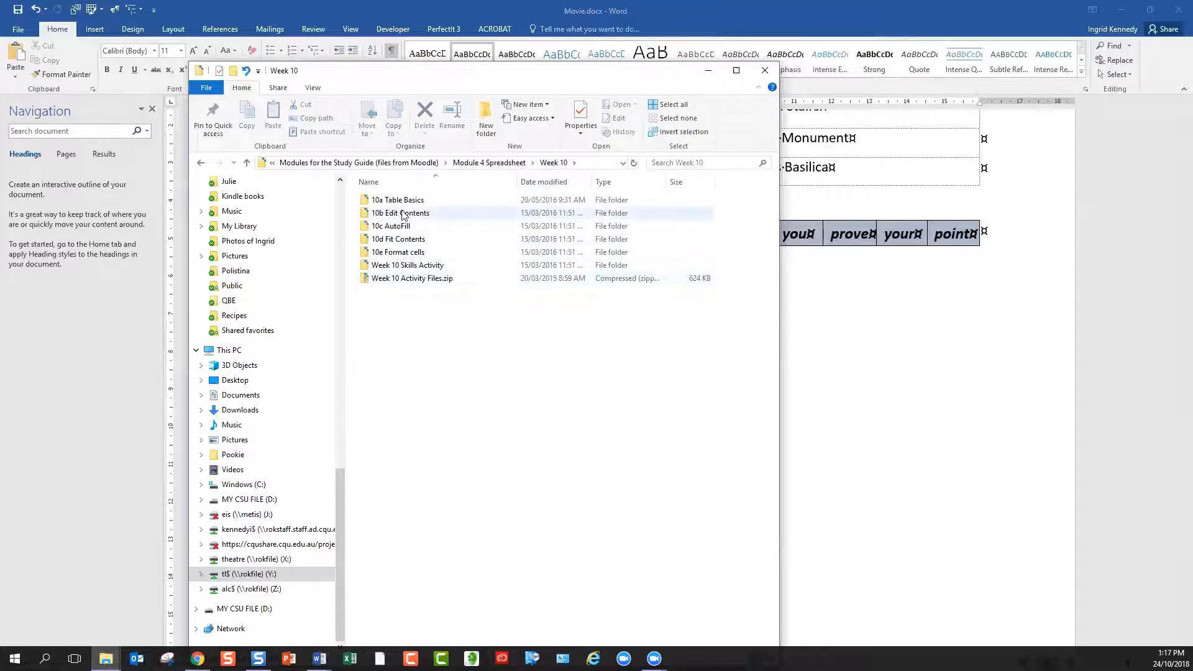
{"action": "left_click", "coordinate": [386, 266]}
{"action": "double_click", "coordinate": [385, 266]}
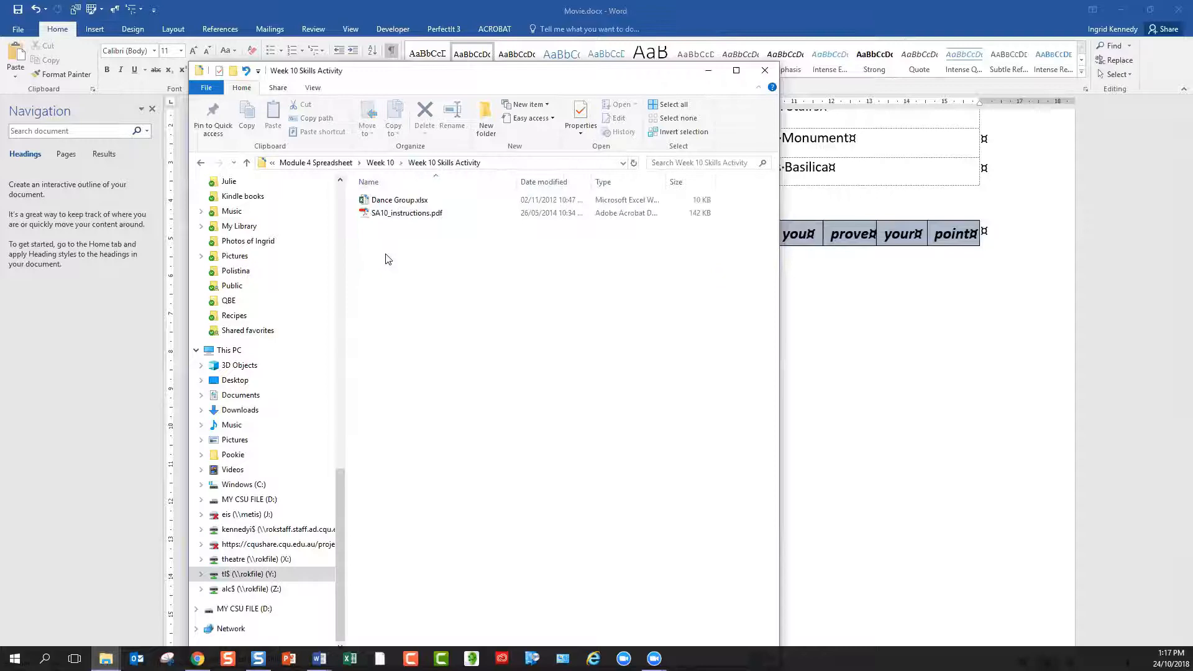
{"action": "double_click", "coordinate": [399, 202]}
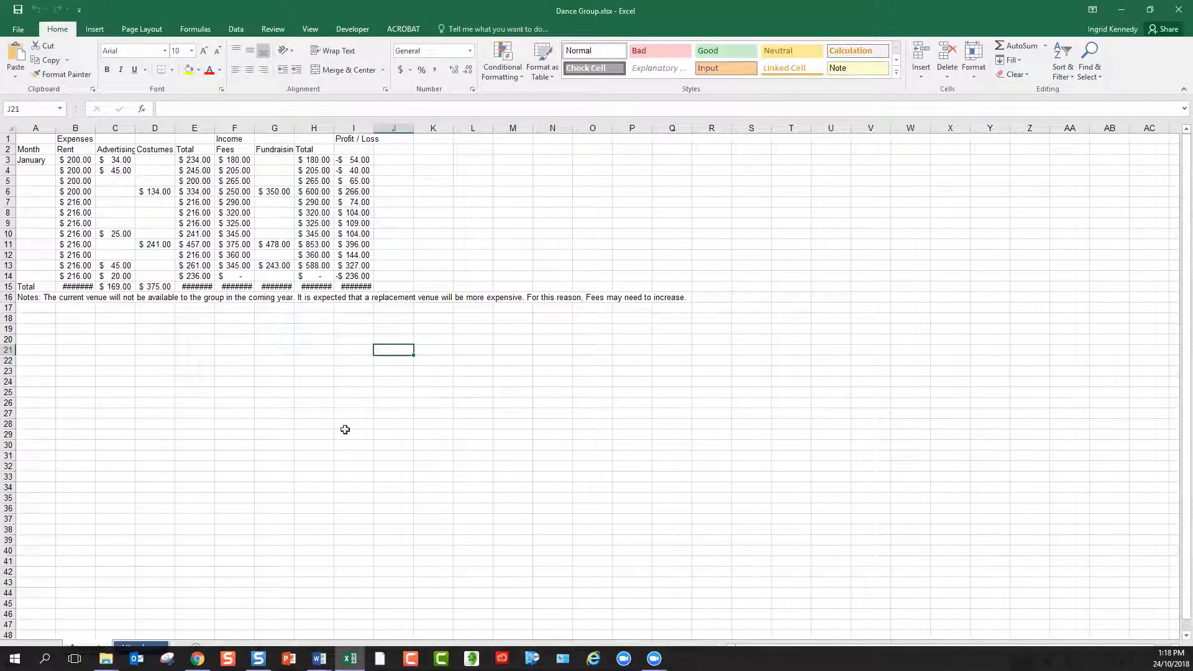
Clear the contents of the notes row 16 beneath the totals in the dance group worksheet
{"action": "left_click", "coordinate": [9, 297]}
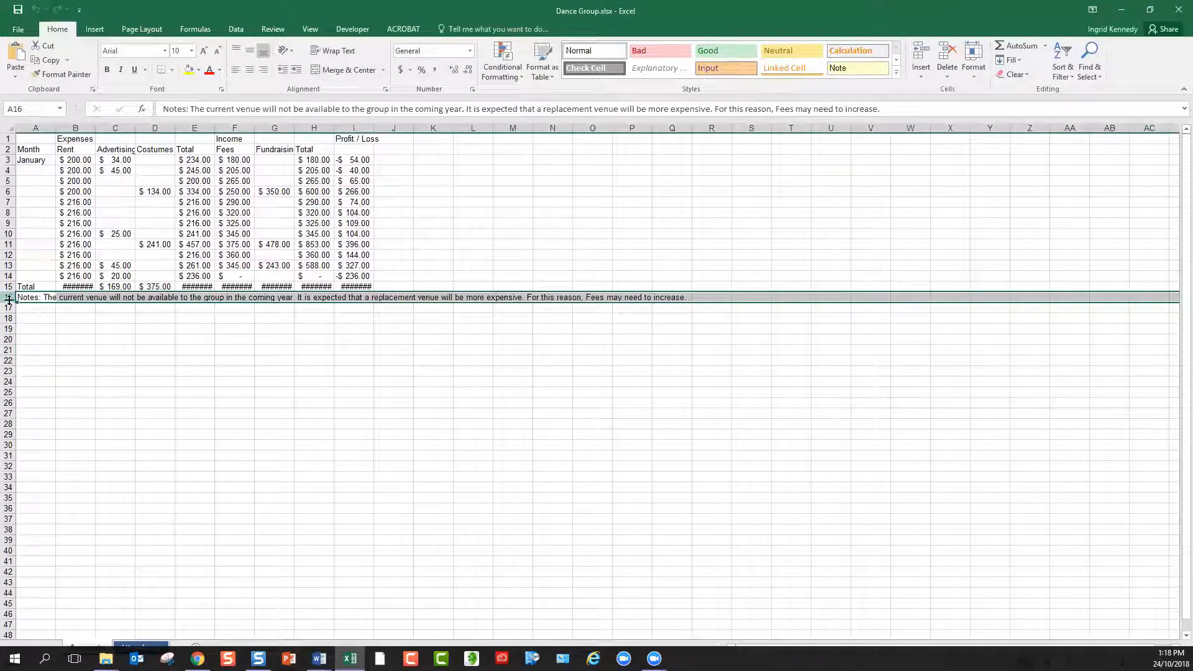
{"action": "key", "text": "Delete"}
{"action": "left_click", "coordinate": [415, 286]}
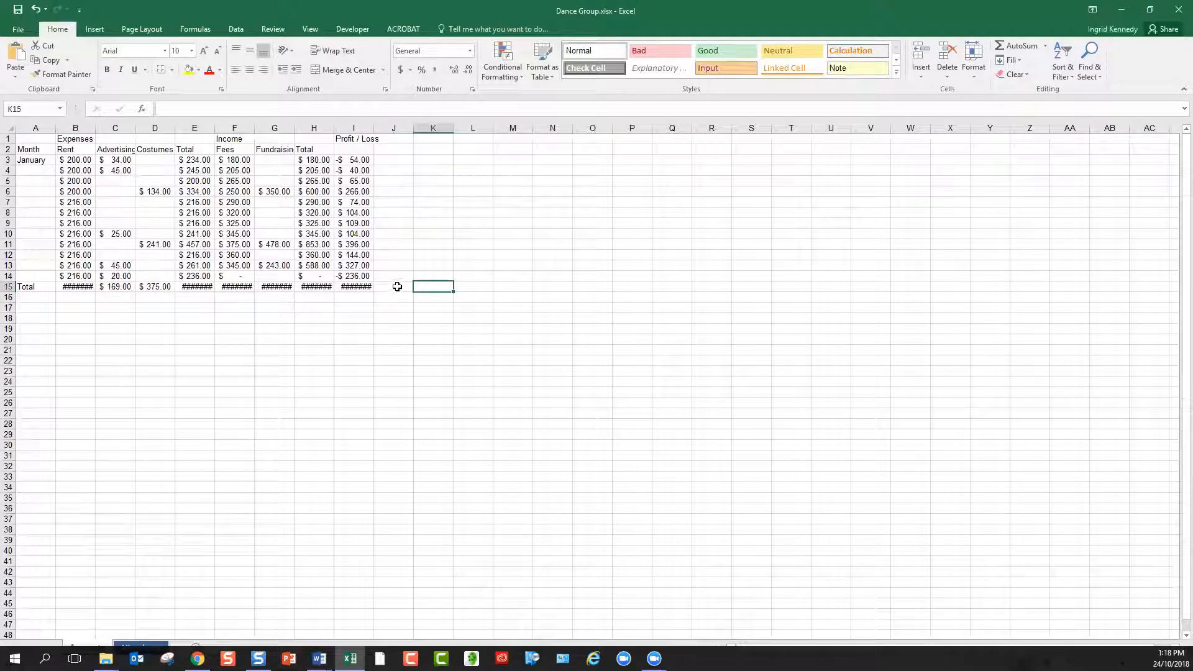
Copy cells A1:I15 of the dance group worksheet and switch back to the last empty paragraph of Movie.docx in Word
{"action": "left_click_drag", "start_coordinate": [370, 286], "coordinate": [31, 139]}
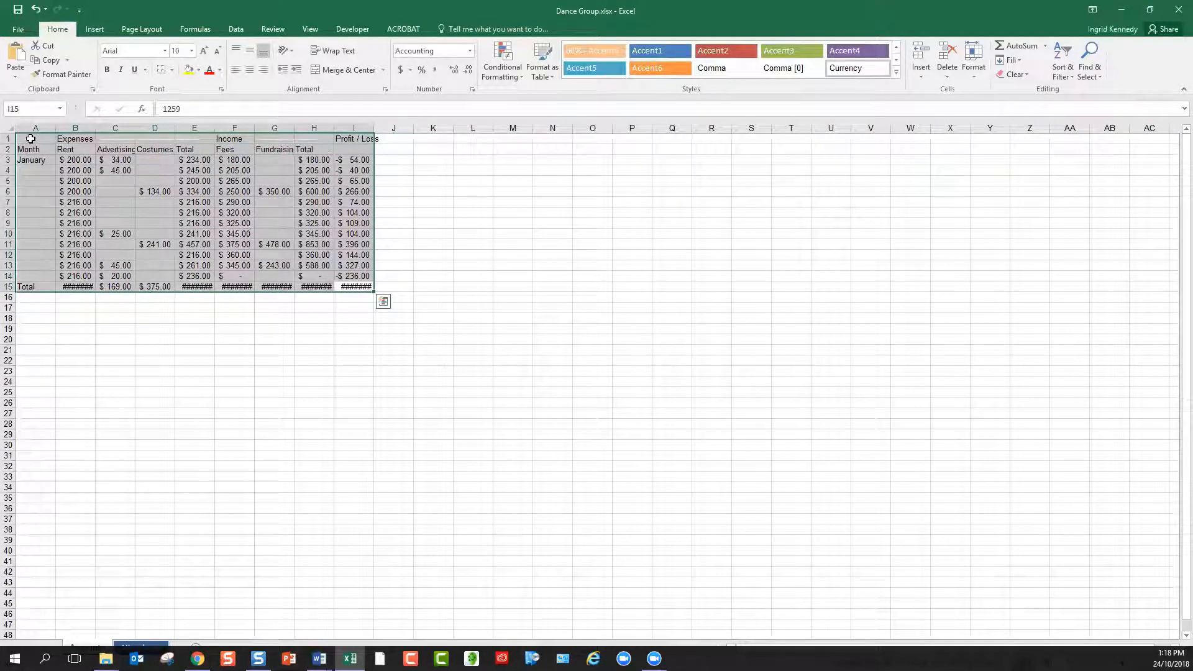
{"action": "key", "text": "ctrl+c"}
{"action": "left_click", "coordinate": [1121, 10]}
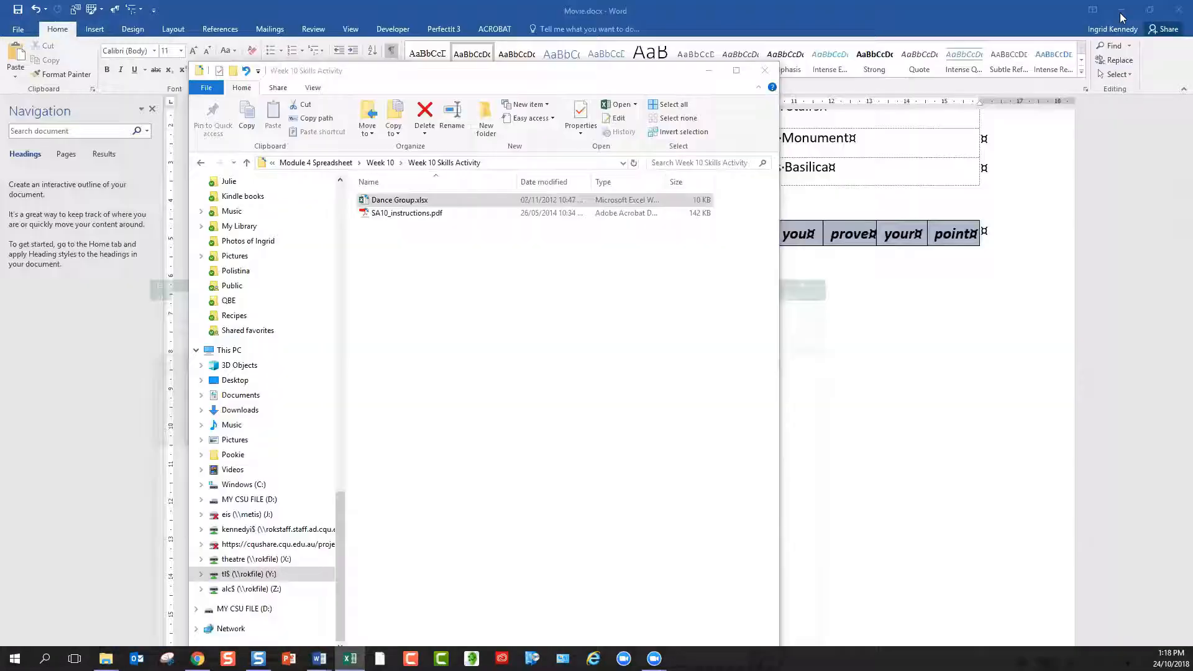
{"action": "left_click", "coordinate": [904, 319]}
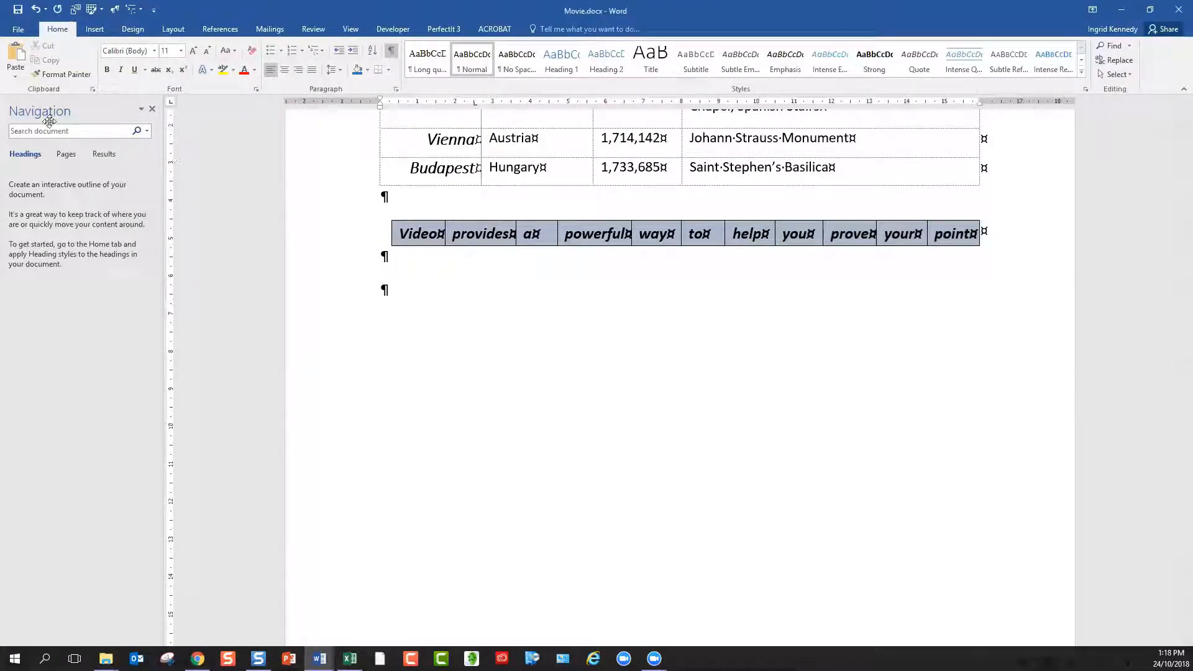
Try pasting the copied range with Keep Source Formatting below the one-row table, and undo the paste
{"action": "left_click", "coordinate": [15, 77]}
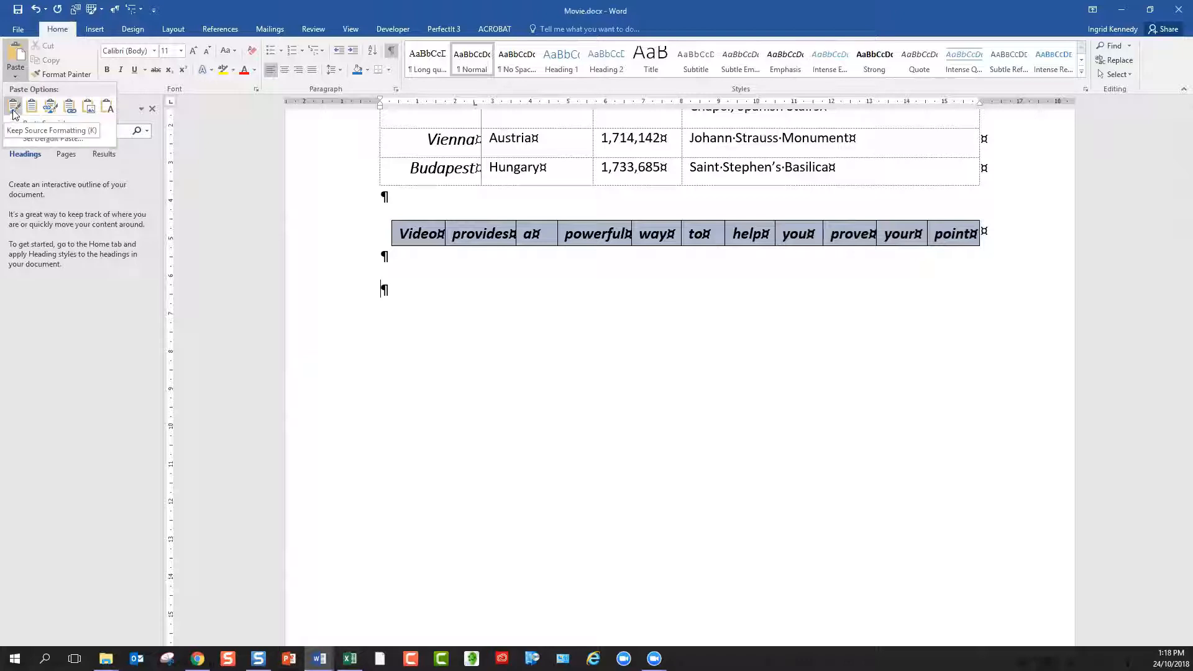
{"action": "left_click", "coordinate": [13, 107]}
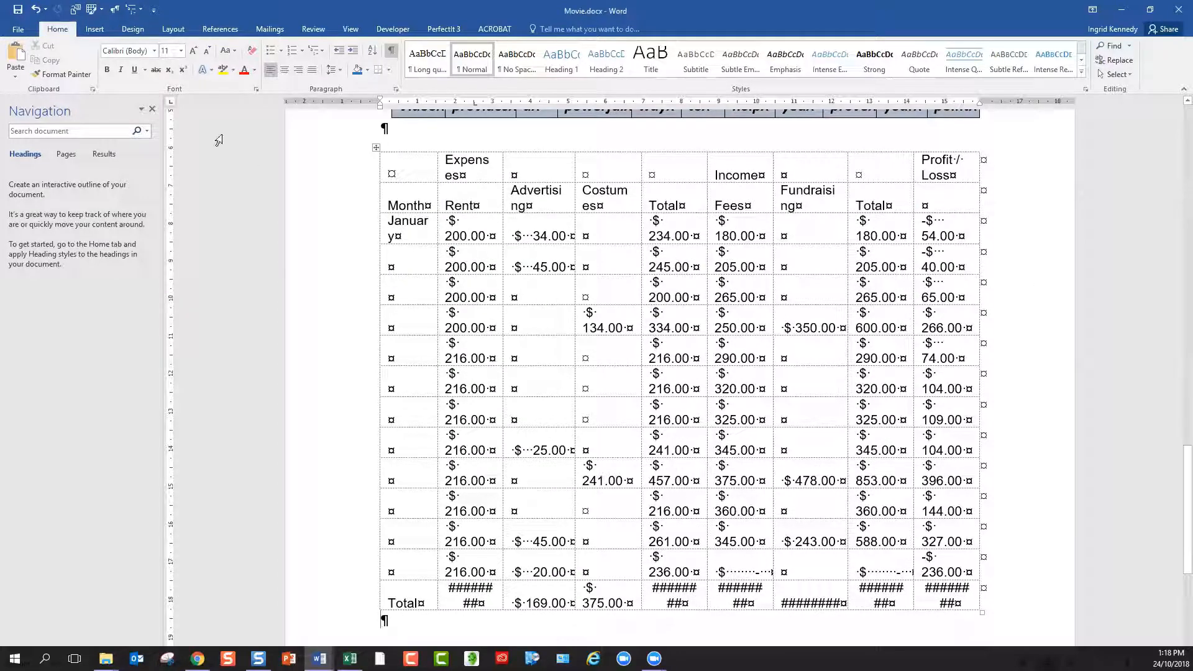
{"action": "left_click", "coordinate": [37, 11]}
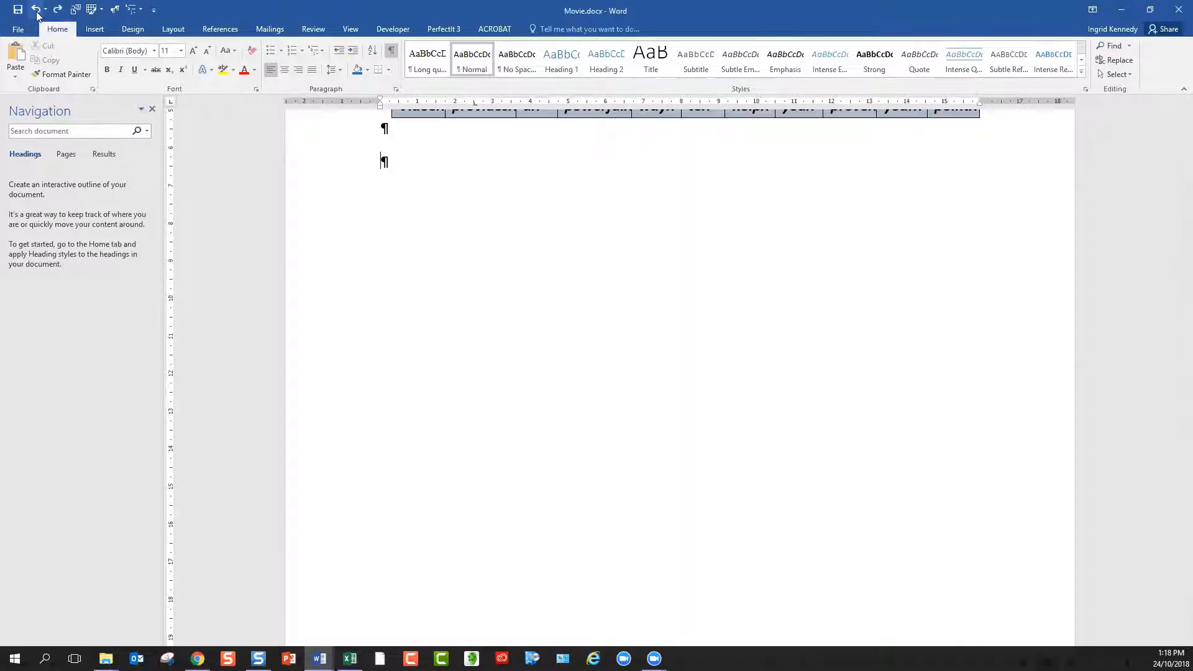
Paste the copied dance group range as text only into the empty paragraph below the one-row table
{"action": "left_click", "coordinate": [15, 76]}
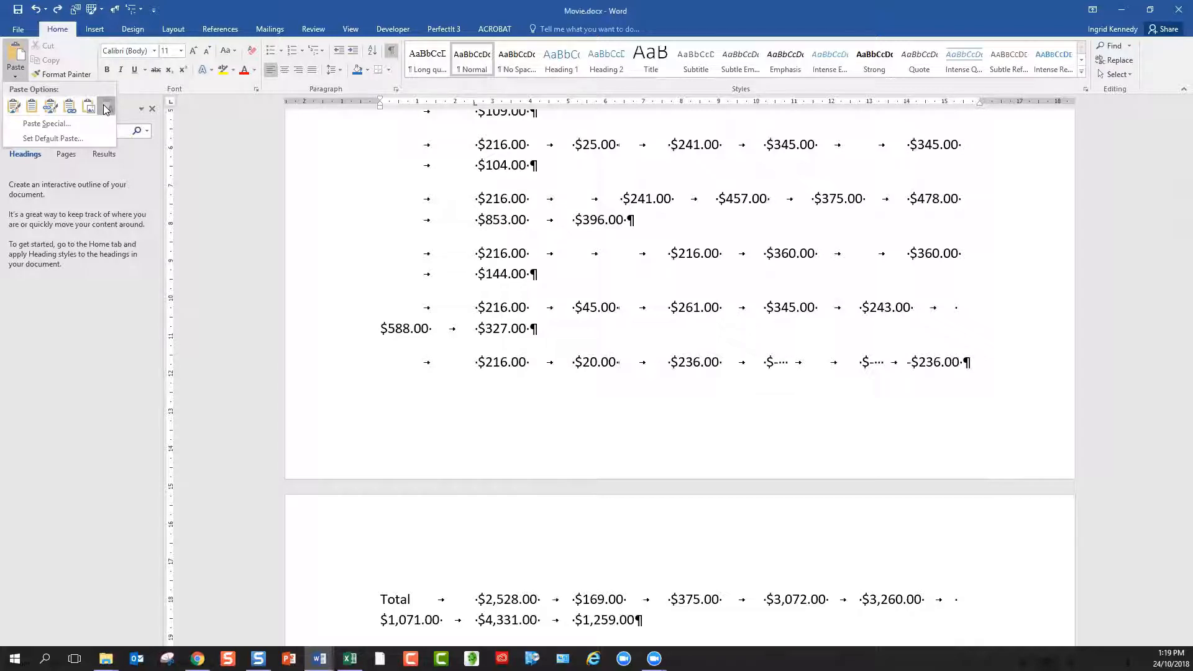
{"action": "left_click", "coordinate": [106, 109]}
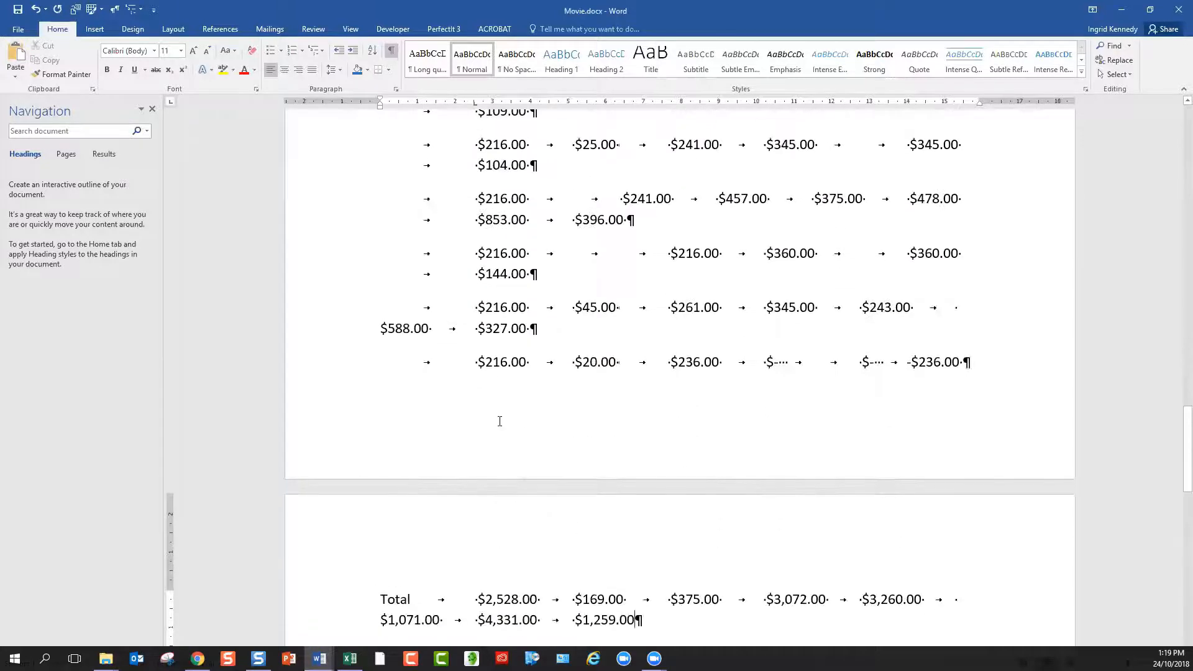
{"action": "scroll", "coordinate": [484, 416], "scroll_direction": "up", "scroll_amount": 9}
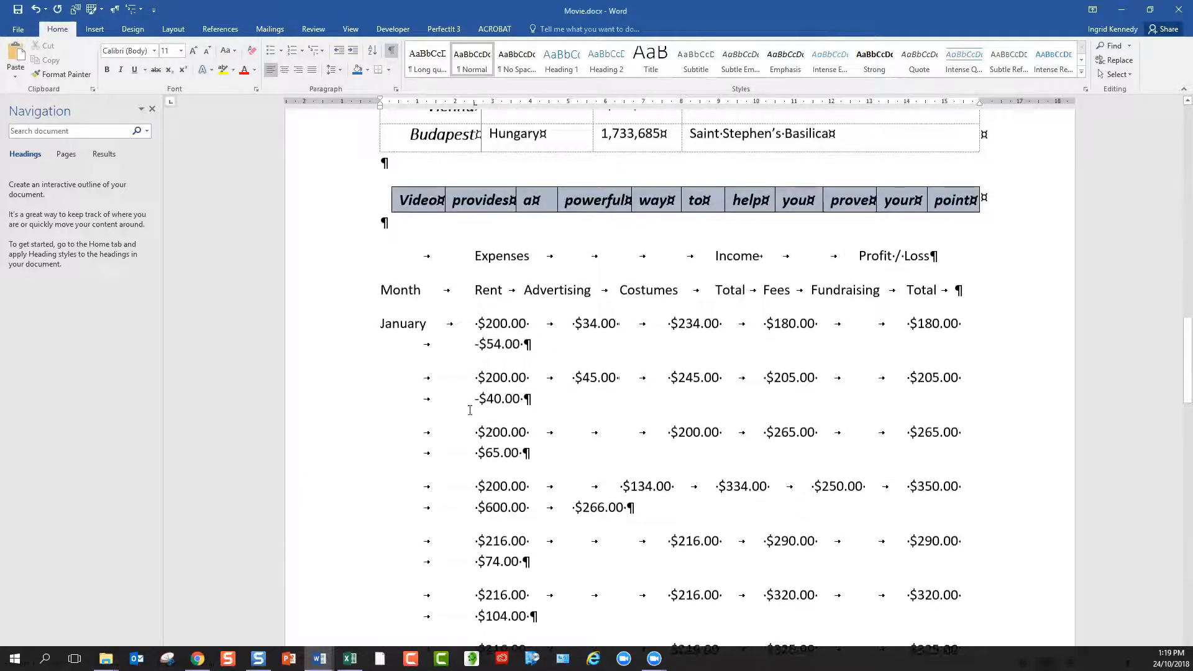
Convert all the pasted dance group text, from the Expenses line to the Total line, into a 9-column table separated at tabs
{"action": "left_click", "coordinate": [351, 264]}
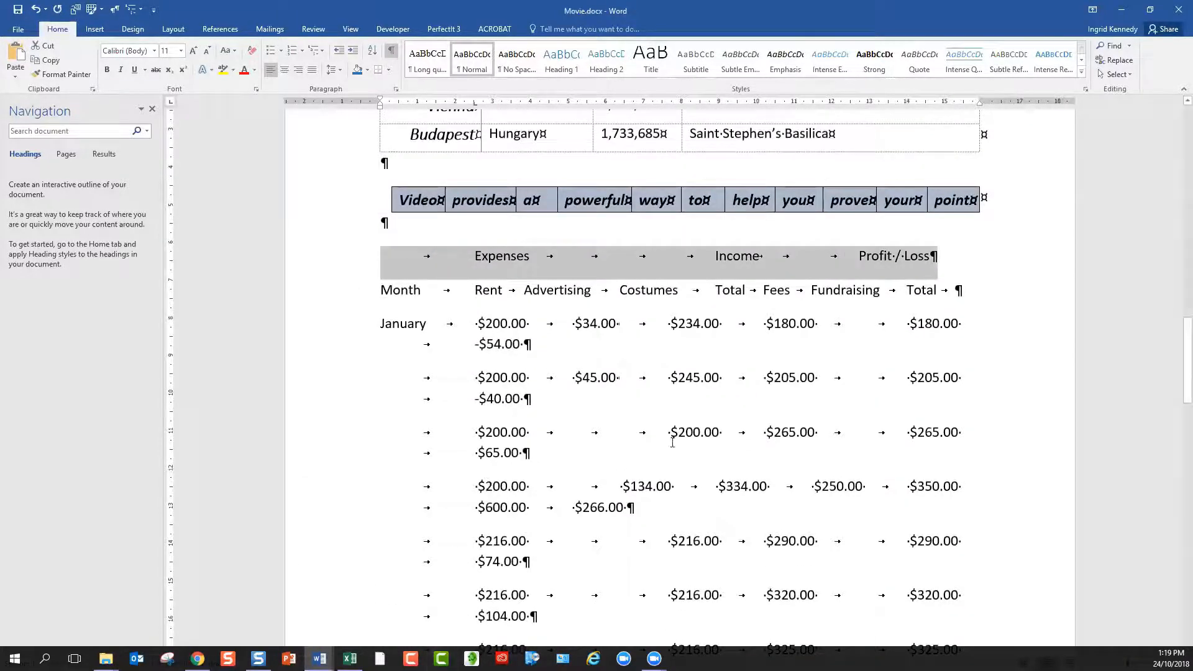
{"action": "scroll", "coordinate": [697, 349], "scroll_direction": "down", "scroll_amount": 10}
{"action": "scroll", "coordinate": [702, 335], "scroll_direction": "down", "scroll_amount": 1}
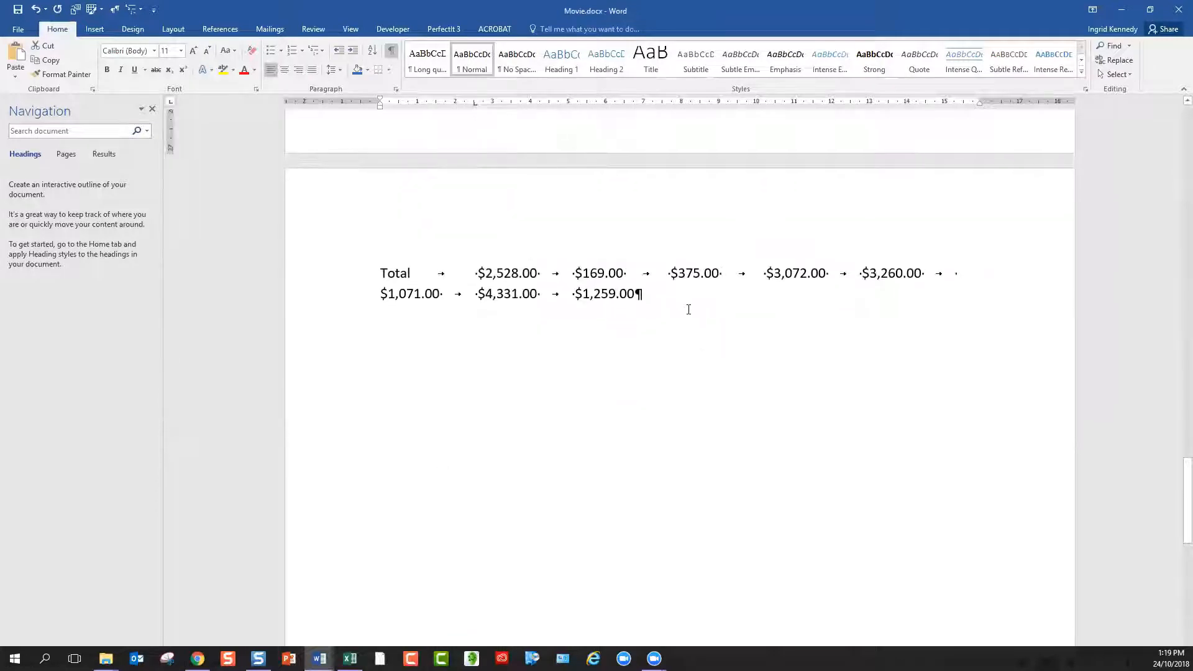
{"action": "triple_click", "coordinate": [662, 304]}
{"action": "left_click", "coordinate": [94, 29]}
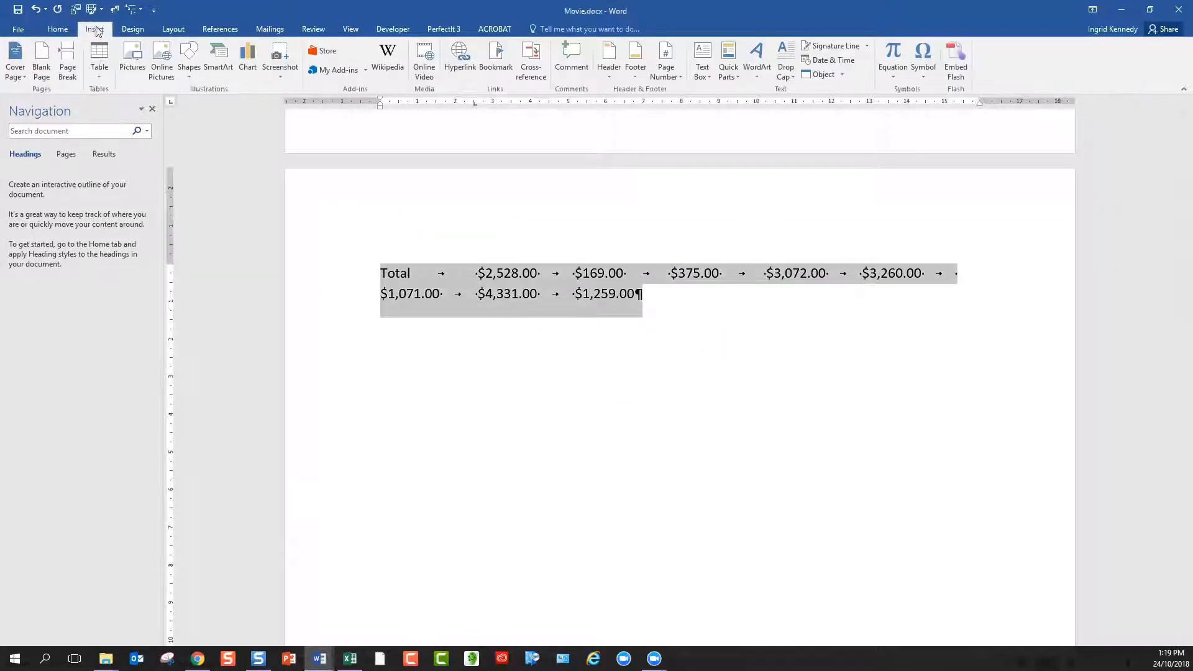
{"action": "left_click", "coordinate": [98, 69]}
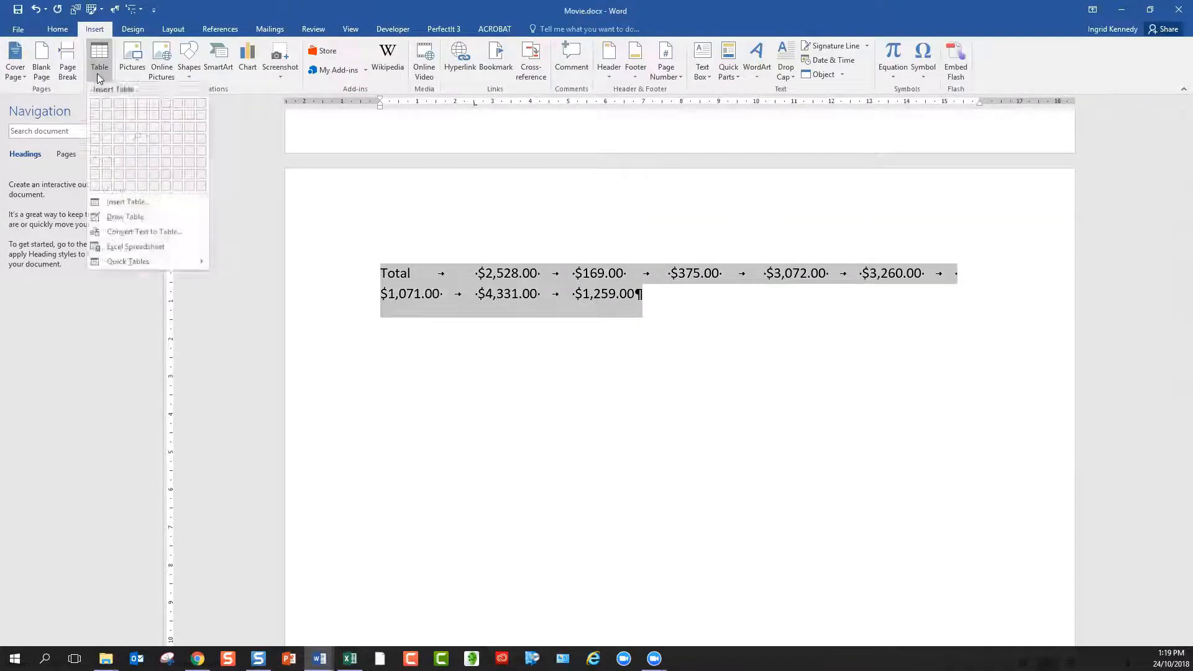
{"action": "left_click", "coordinate": [143, 233]}
{"action": "left_click", "coordinate": [595, 492]}
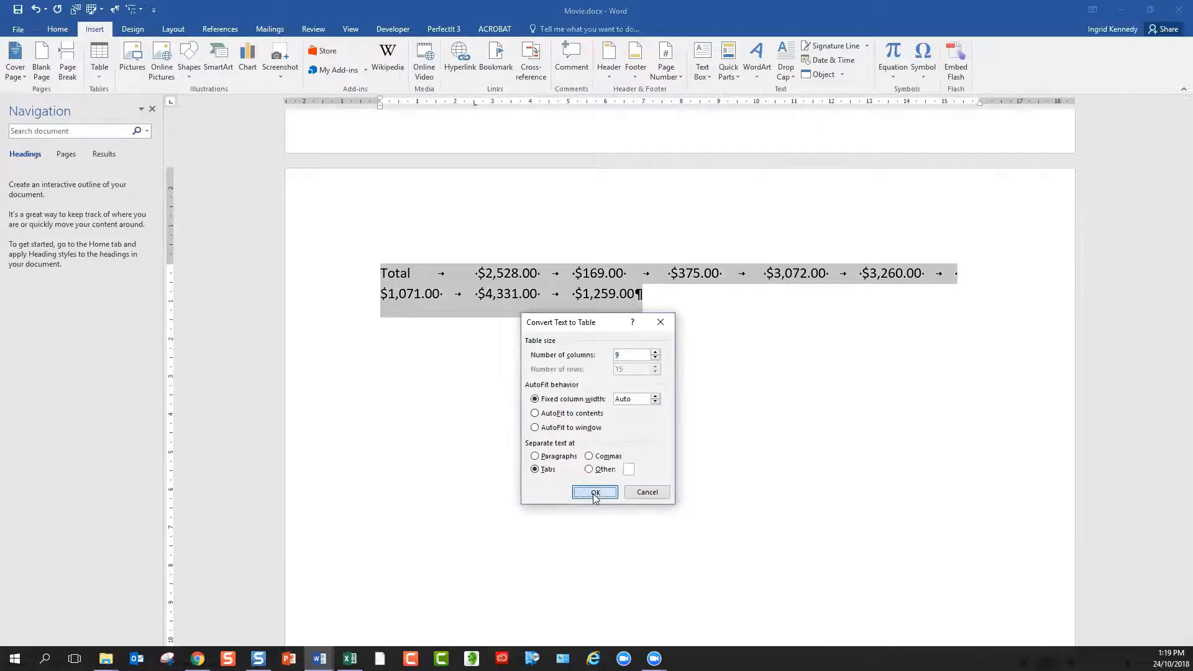
Shrink the font throughout the converted dance group table, bringing its body text down to 8 pt
{"action": "scroll", "coordinate": [584, 416], "scroll_direction": "up", "scroll_amount": 10}
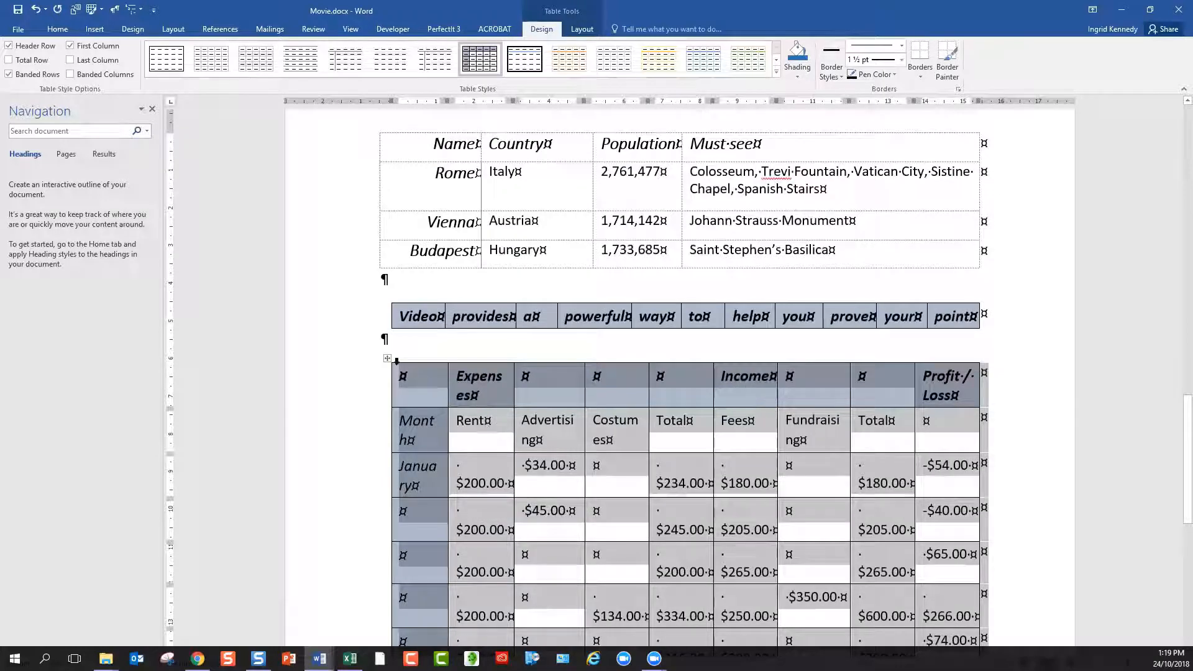
{"action": "left_click", "coordinate": [57, 29]}
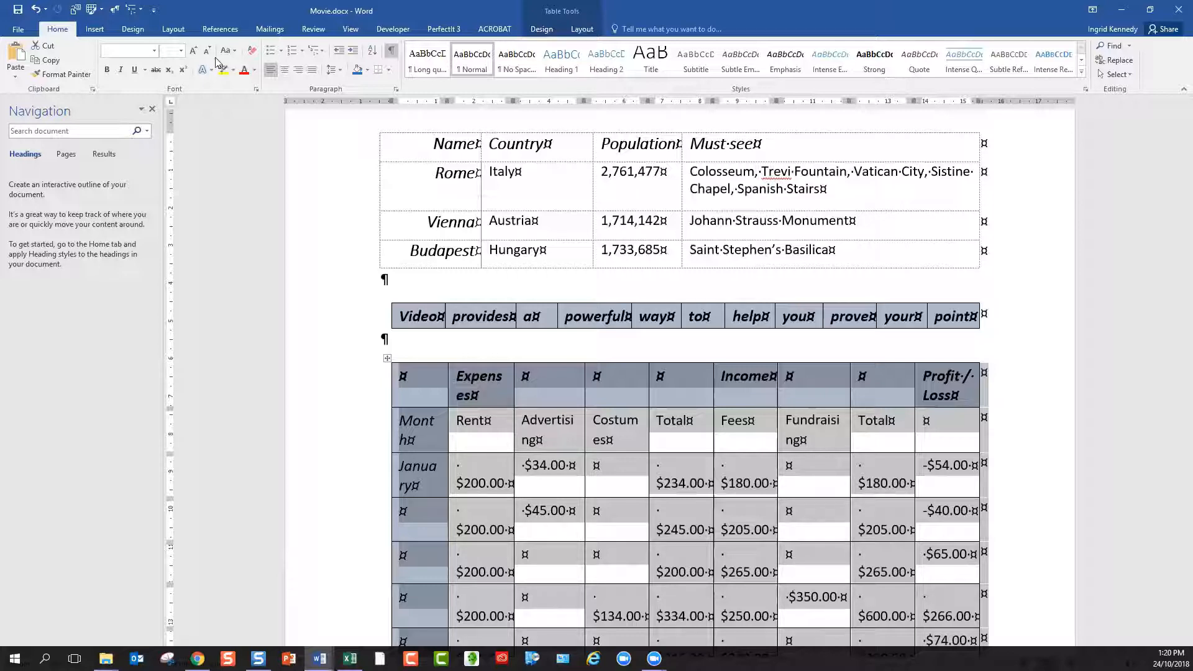
{"action": "left_click", "coordinate": [208, 51]}
{"action": "left_click", "coordinate": [207, 51]}
{"action": "left_click", "coordinate": [208, 51]}
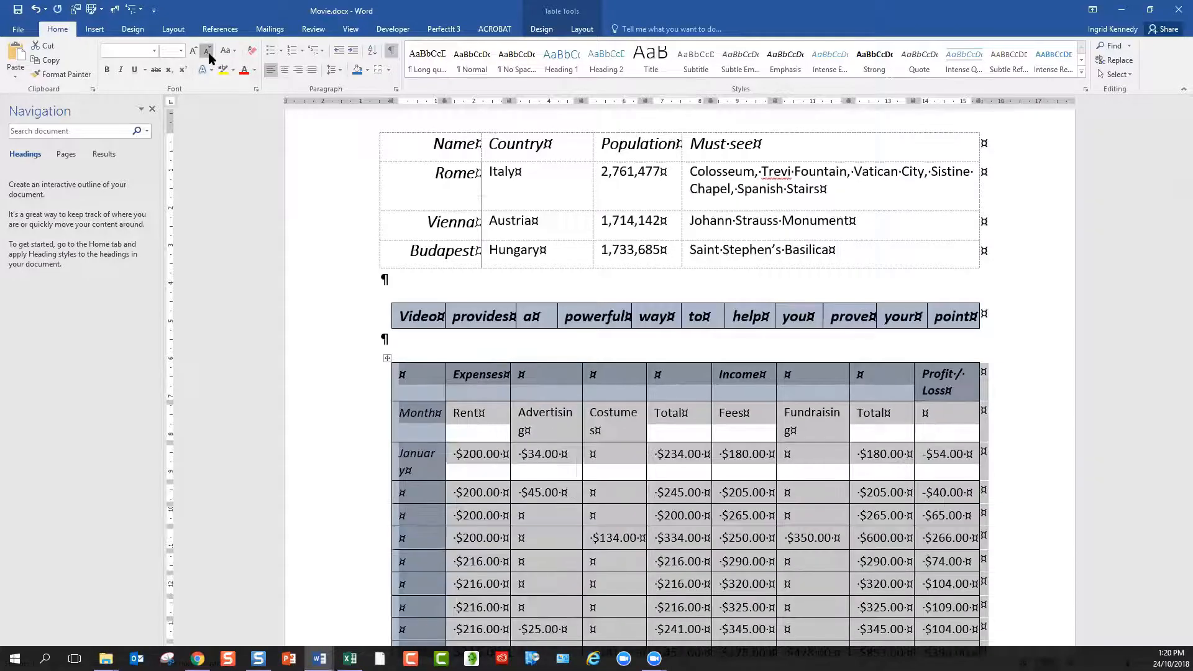
{"action": "left_click", "coordinate": [208, 52]}
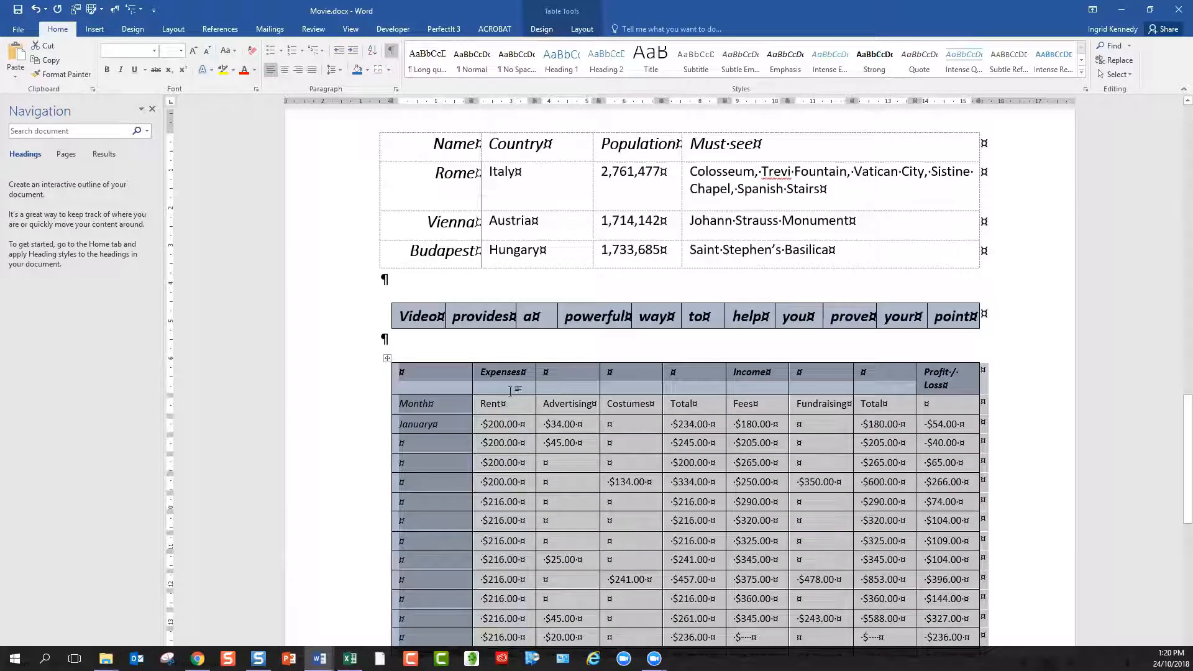
{"action": "left_click", "coordinate": [567, 405]}
Paste the copied range as a Microsoft Excel Worksheet Object in the paragraph below the converted table
{"action": "scroll", "coordinate": [566, 405], "scroll_direction": "down", "scroll_amount": 10}
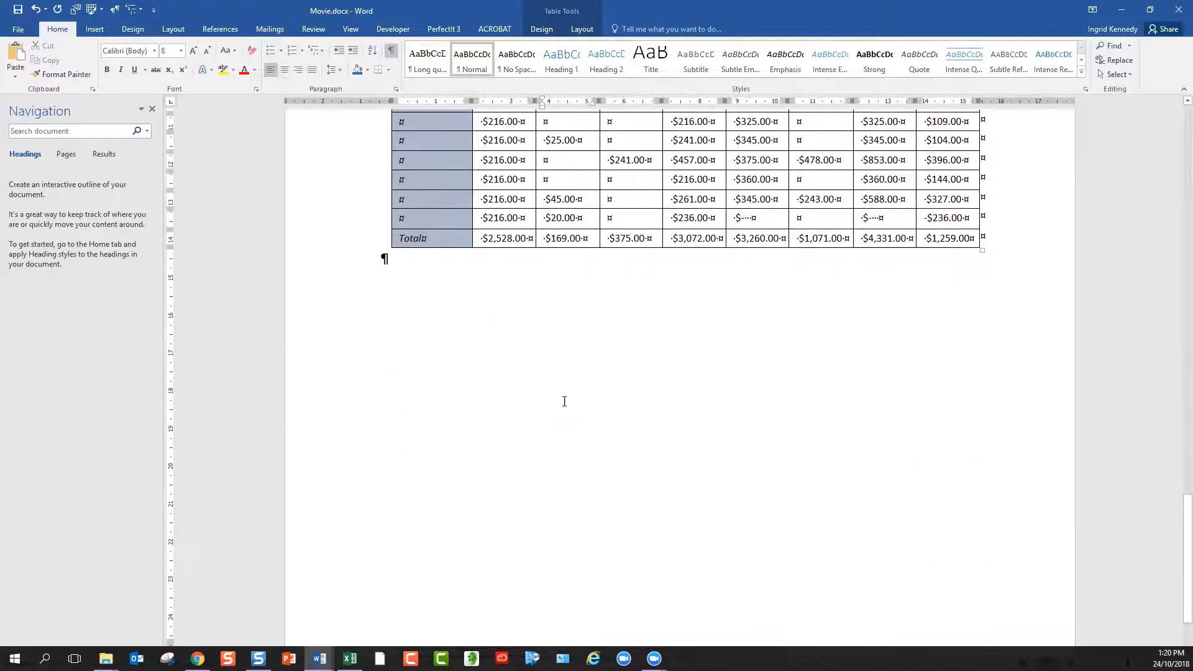
{"action": "scroll", "coordinate": [565, 403], "scroll_direction": "up", "scroll_amount": 5}
{"action": "scroll", "coordinate": [564, 402], "scroll_direction": "up", "scroll_amount": 1}
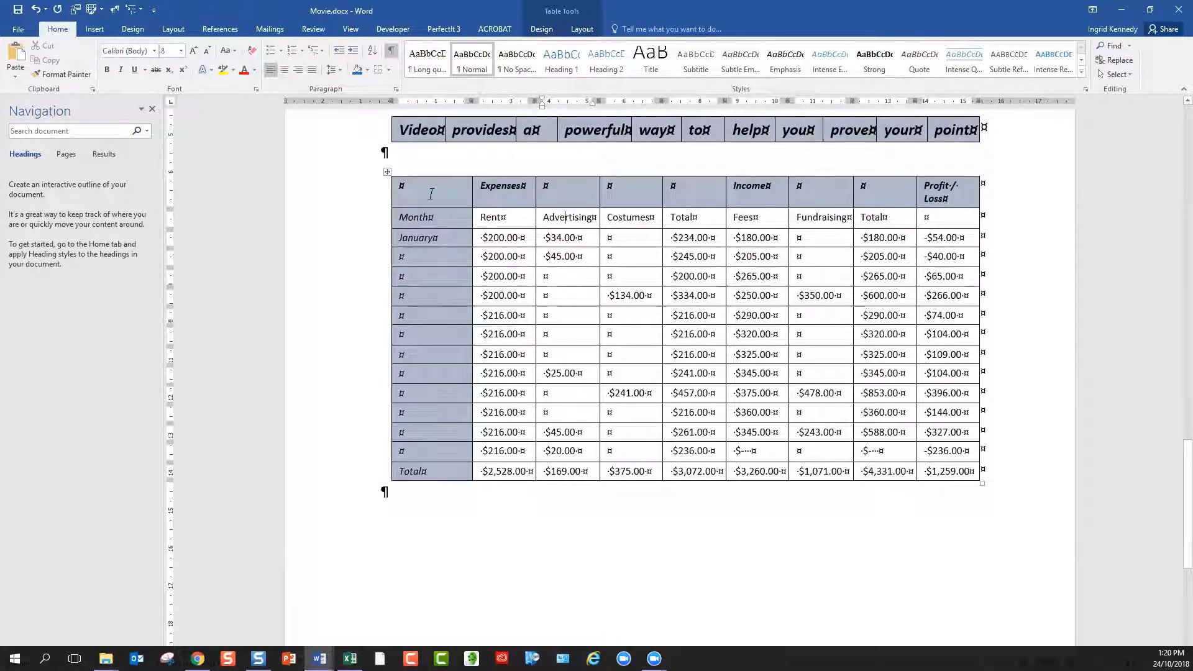
{"action": "left_click", "coordinate": [14, 76]}
{"action": "left_click", "coordinate": [403, 502]}
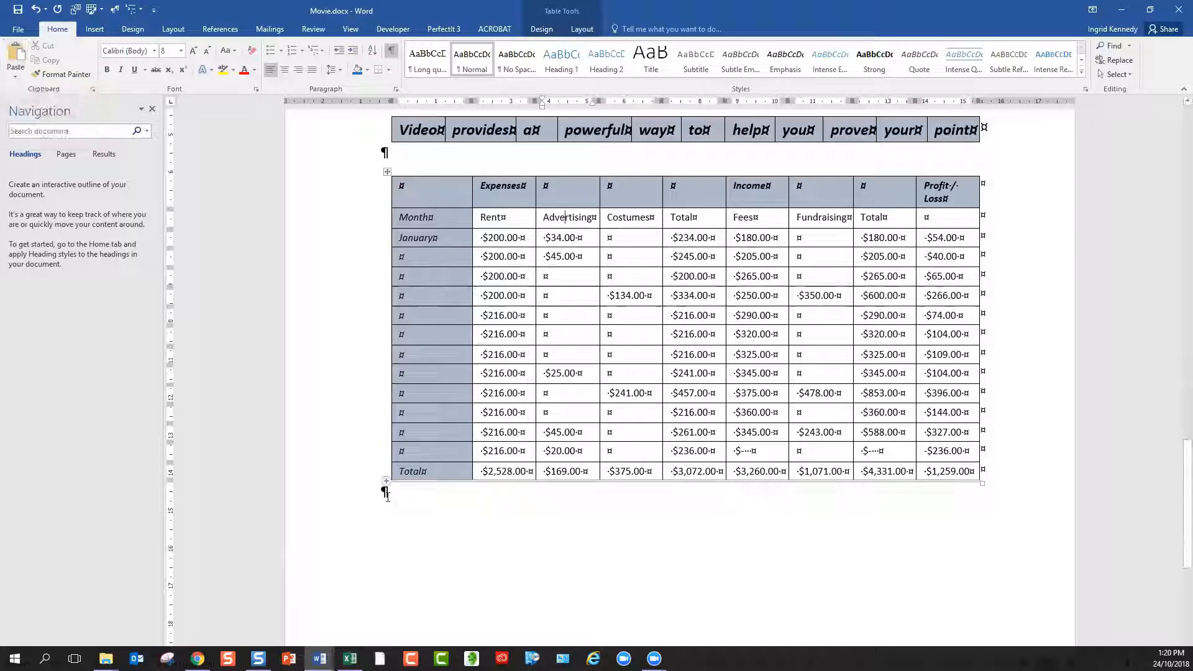
{"action": "left_click", "coordinate": [388, 492]}
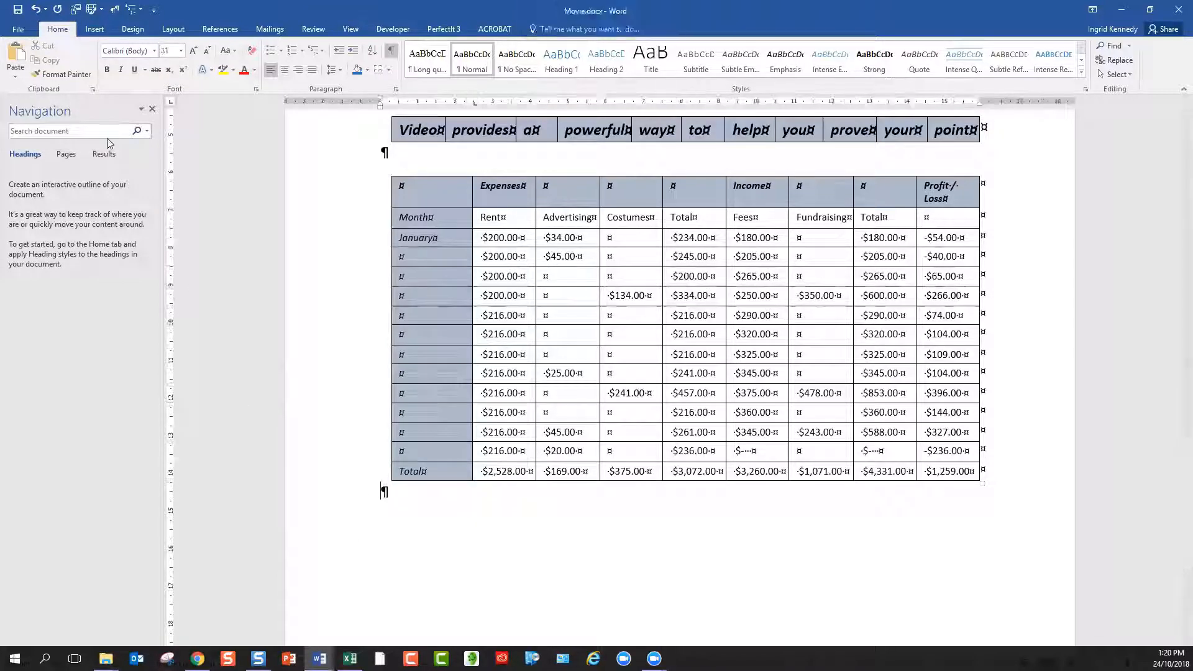
{"action": "left_click", "coordinate": [13, 75]}
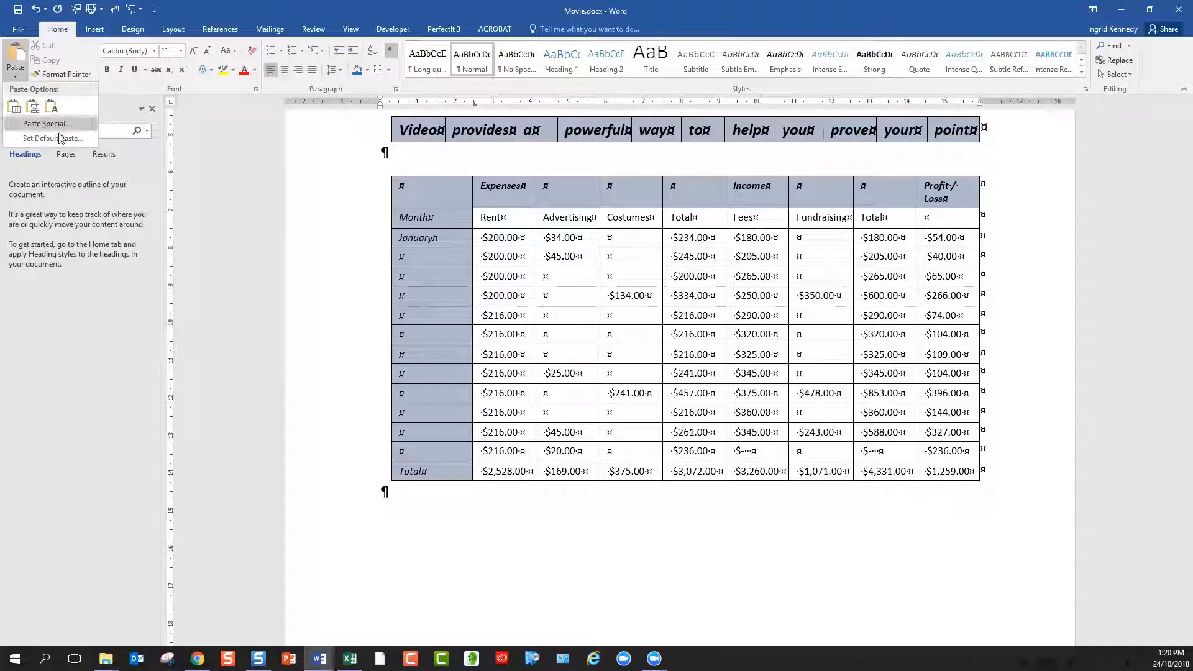
{"action": "left_click", "coordinate": [62, 124]}
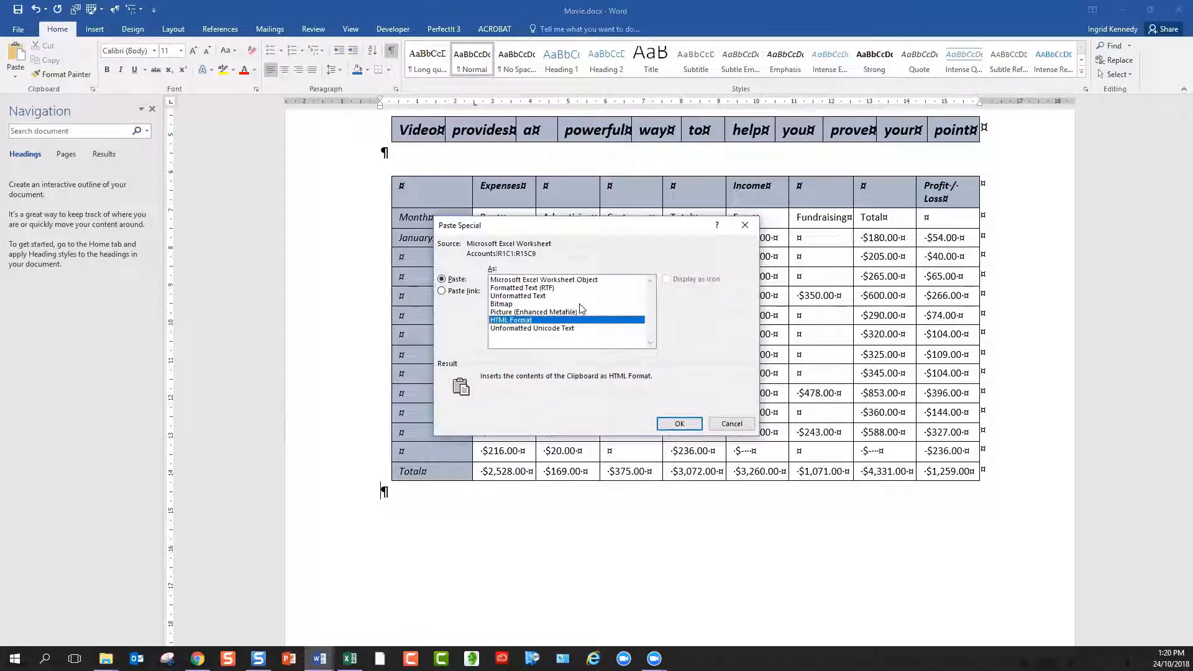
{"action": "left_click", "coordinate": [592, 282]}
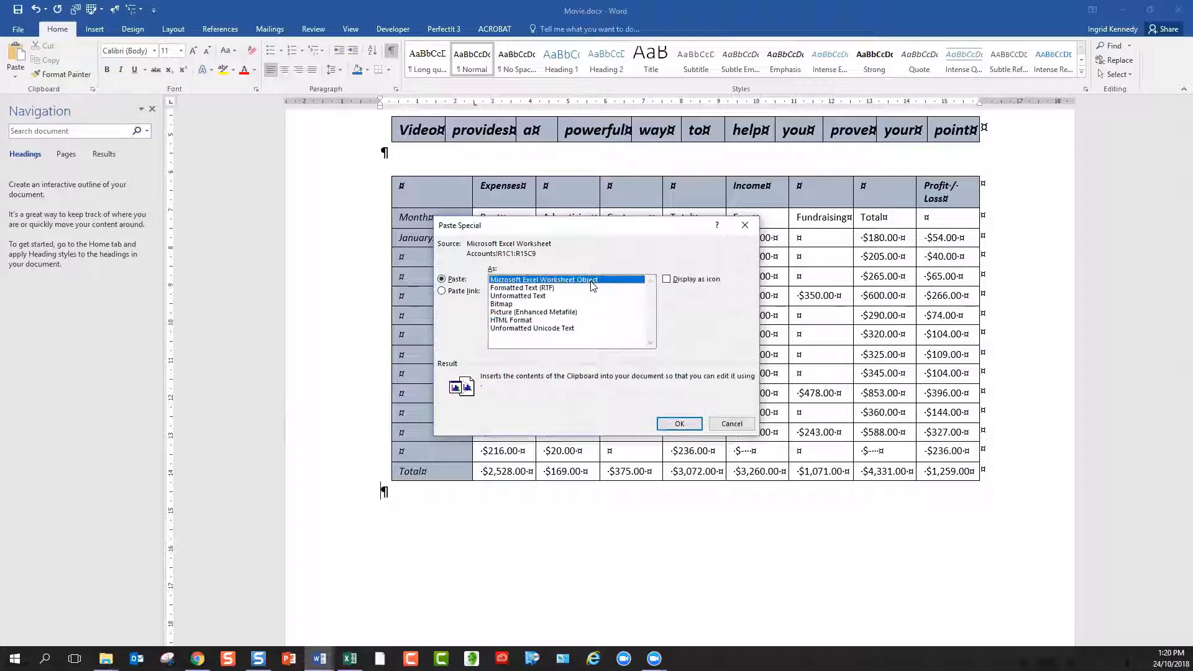
{"action": "left_click", "coordinate": [688, 426]}
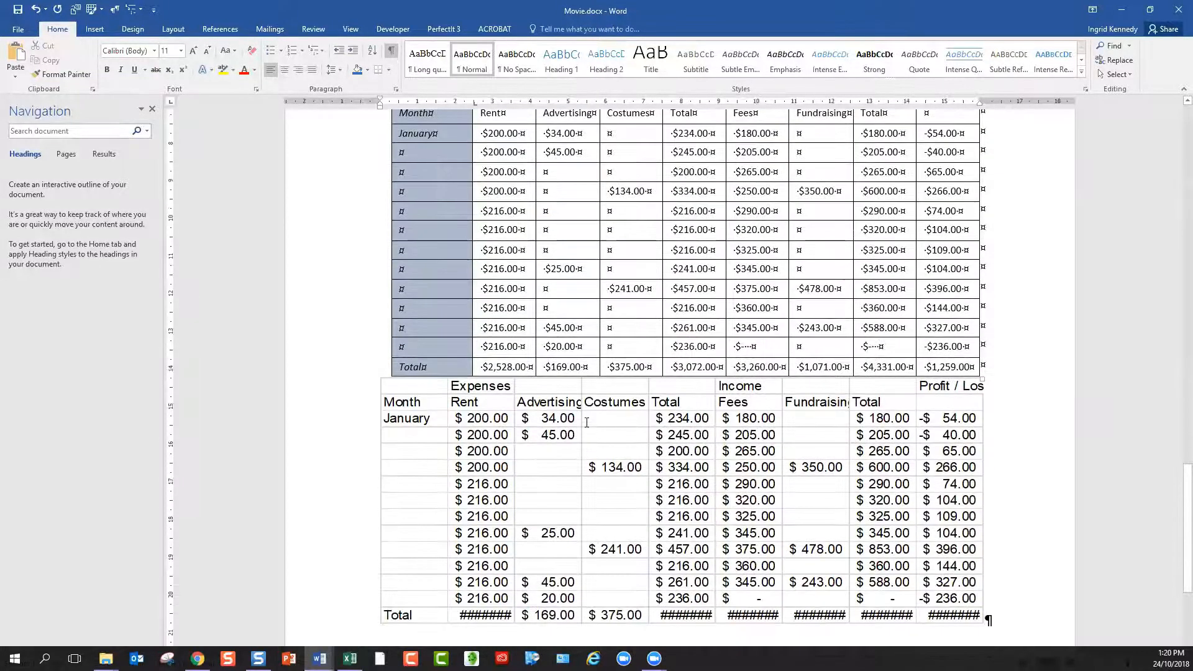
Add two empty paragraphs after the embedded worksheet object
{"action": "left_click", "coordinate": [573, 389]}
{"action": "scroll", "coordinate": [575, 379], "scroll_direction": "down", "scroll_amount": 3}
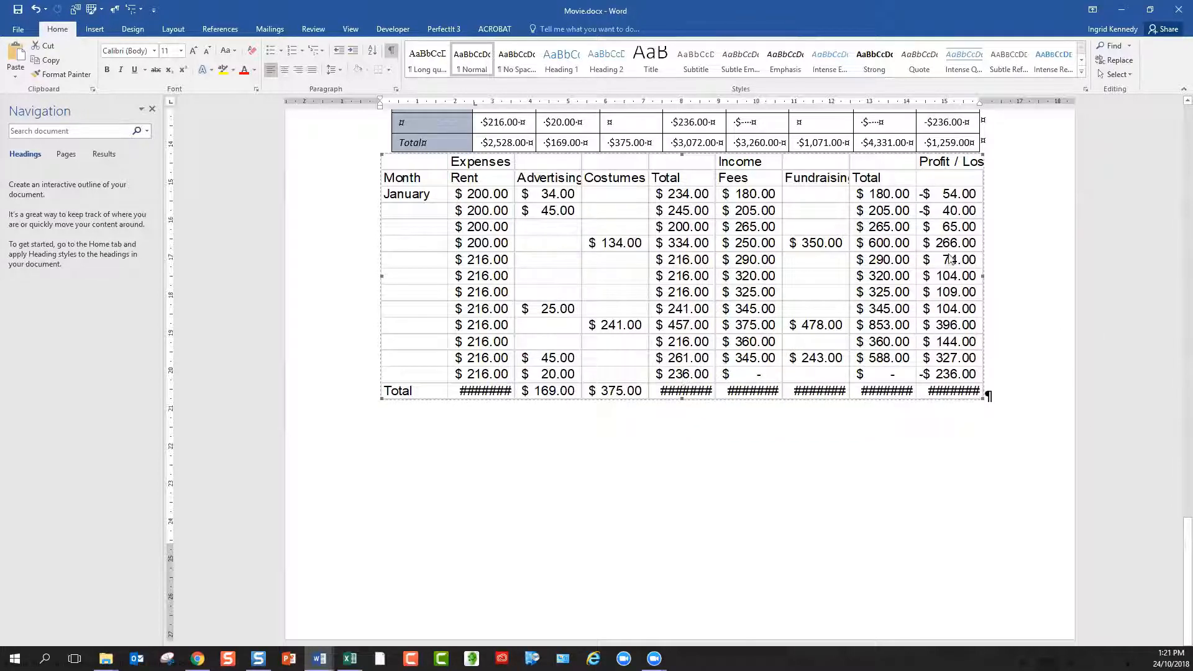
{"action": "left_click", "coordinate": [1005, 395]}
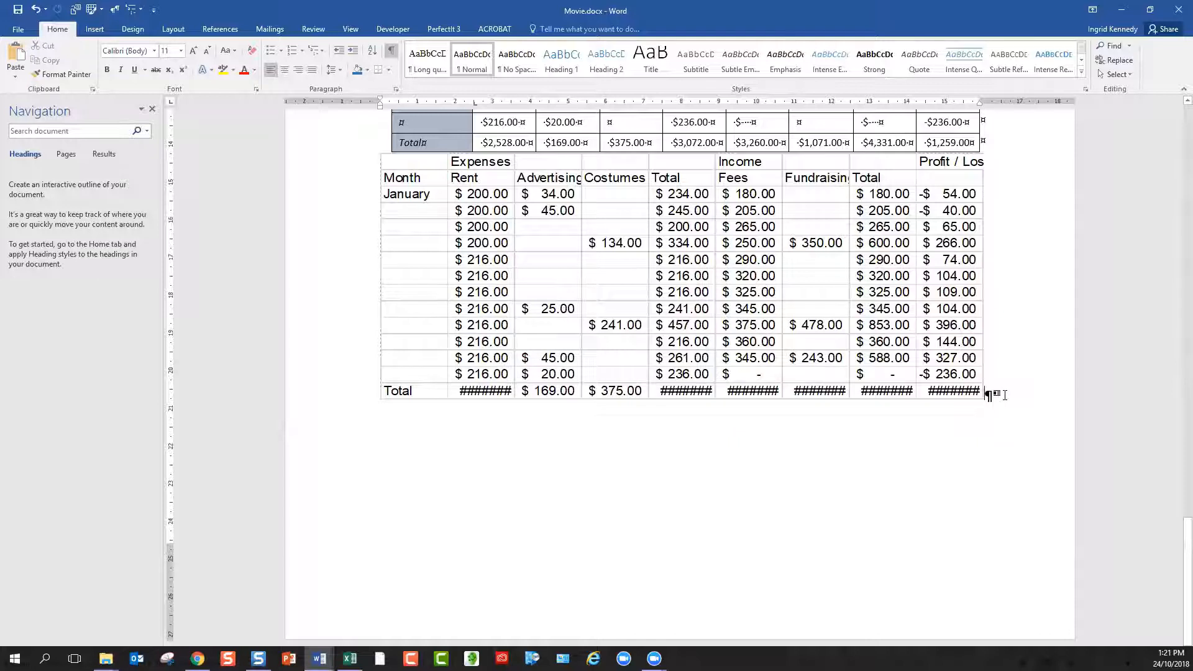
{"action": "key", "text": "Return"}
{"action": "key", "text": "Return"}
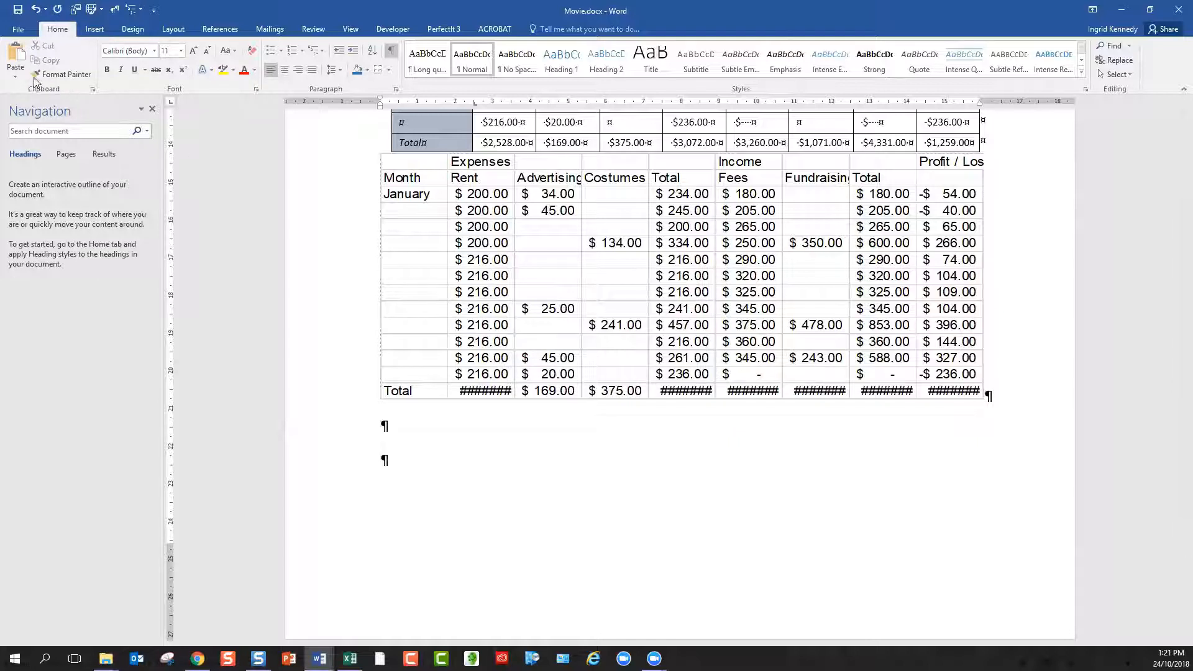
Paste the copied range in HTML Format into the last empty paragraph below the embedded worksheet object
{"action": "left_click", "coordinate": [15, 76]}
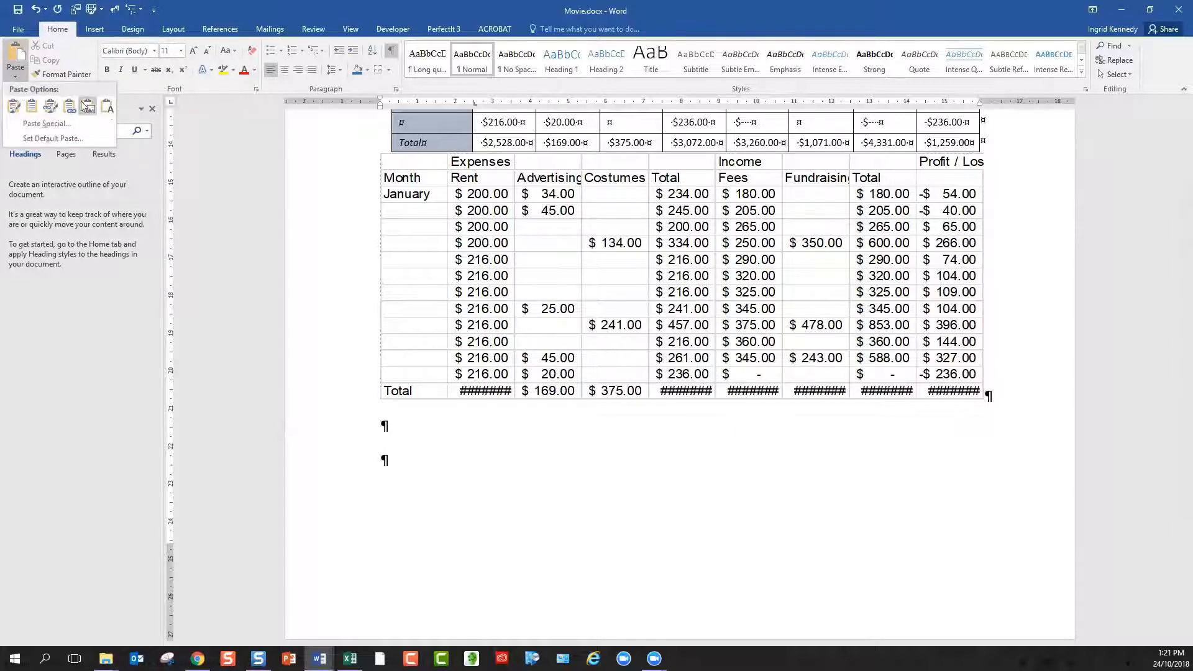
{"action": "left_click", "coordinate": [74, 123]}
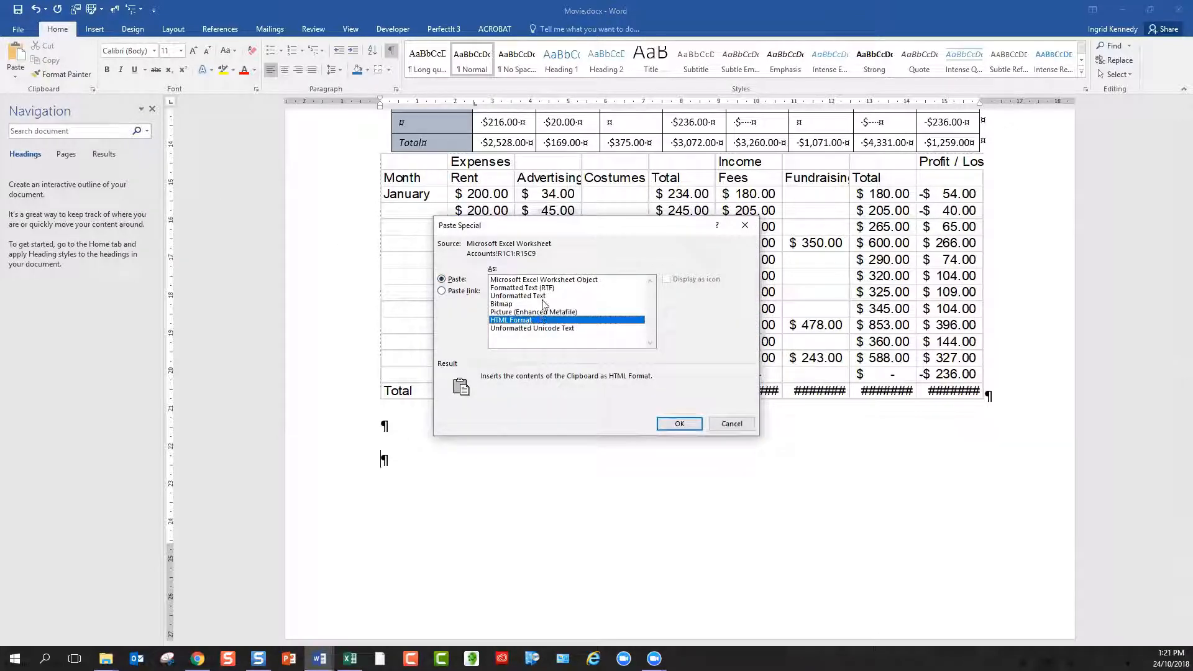
{"action": "left_click", "coordinate": [610, 327]}
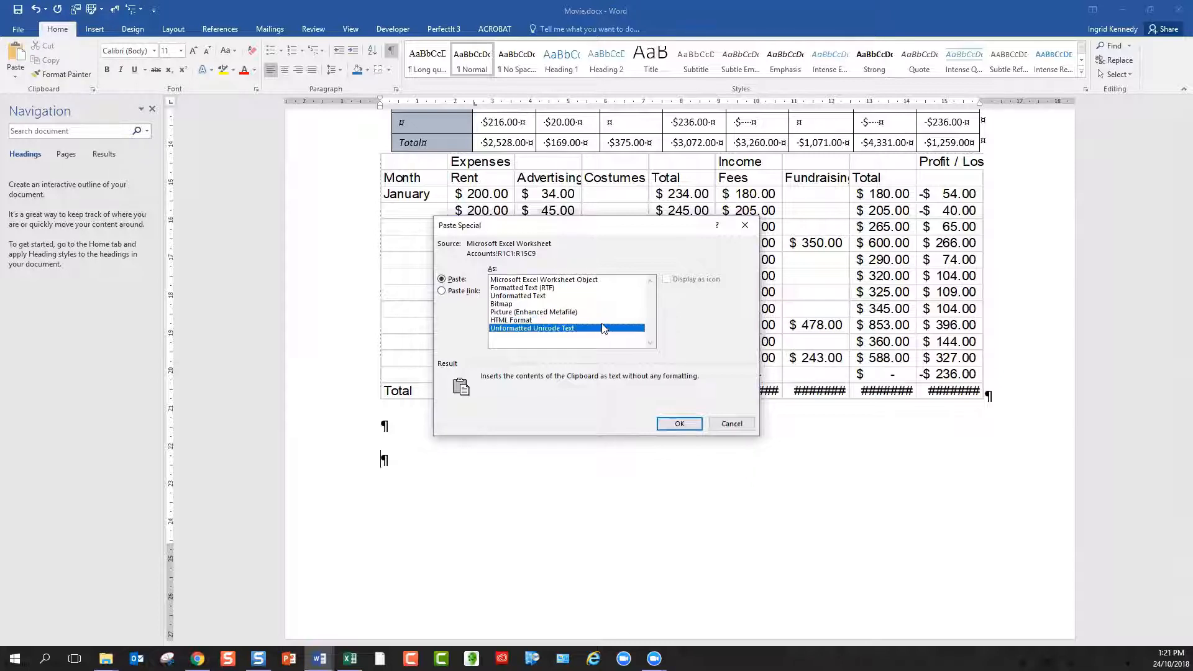
{"action": "left_click", "coordinate": [581, 321]}
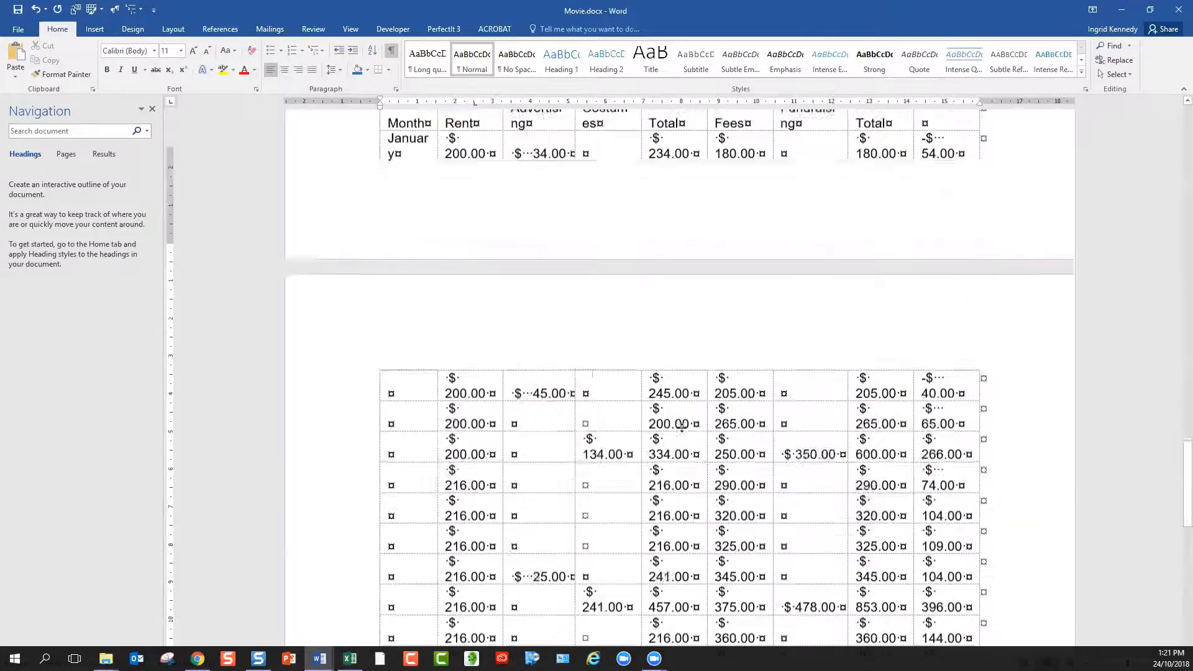
{"action": "left_click", "coordinate": [468, 266]}
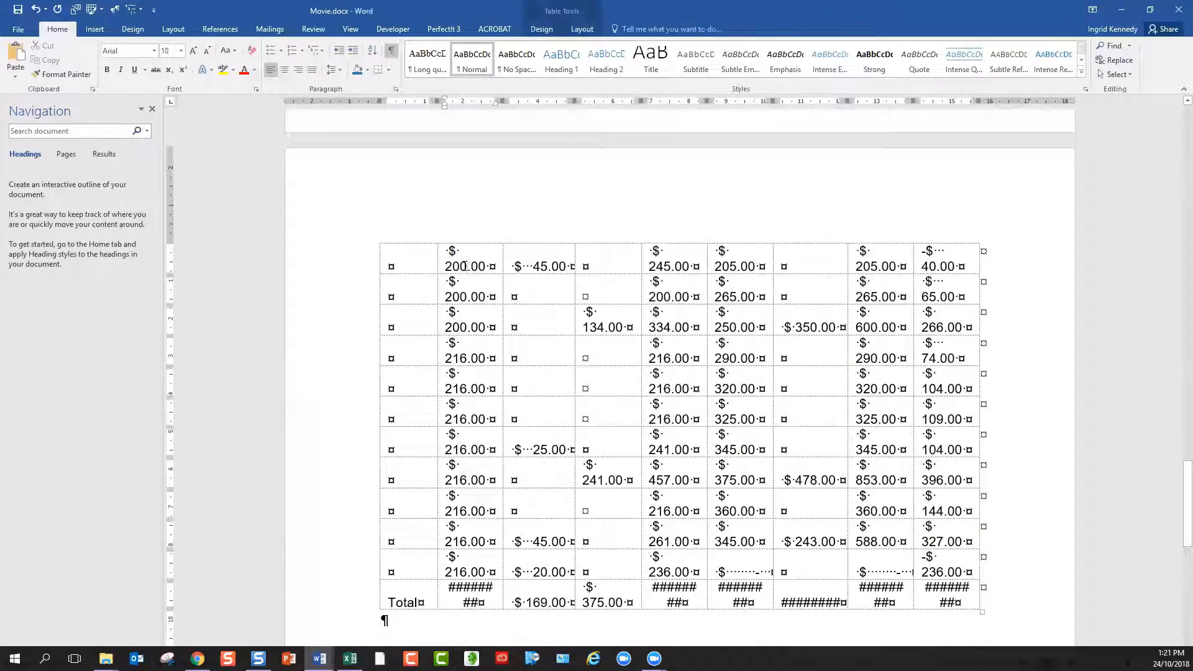
{"action": "scroll", "coordinate": [465, 266], "scroll_direction": "up", "scroll_amount": 10}
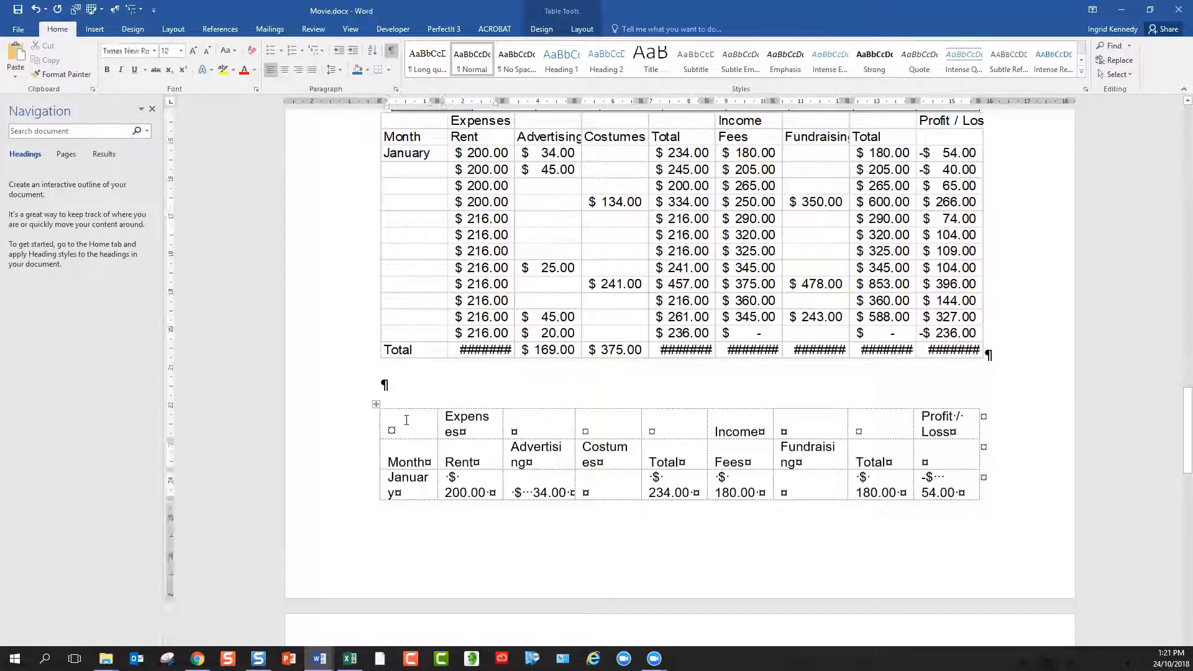
Clear the contents of every cell in the HTML-pasted table below the embedded worksheet object, leaving its empty grid in place
{"action": "left_click", "coordinate": [377, 405]}
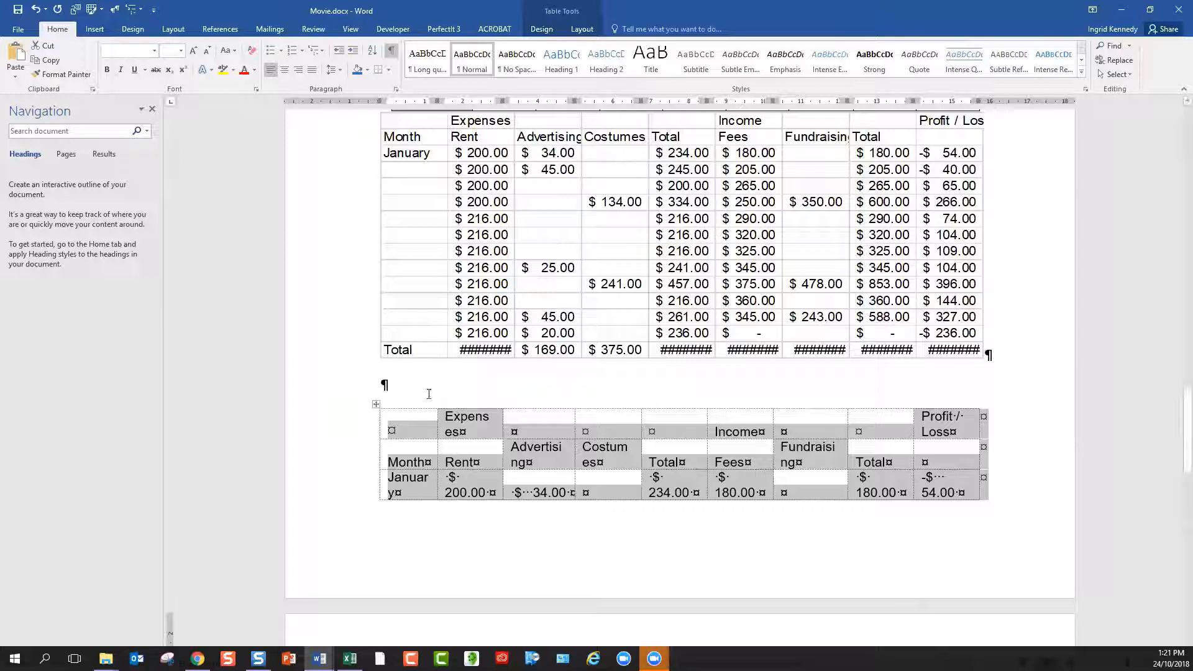
{"action": "left_click", "coordinate": [408, 388]}
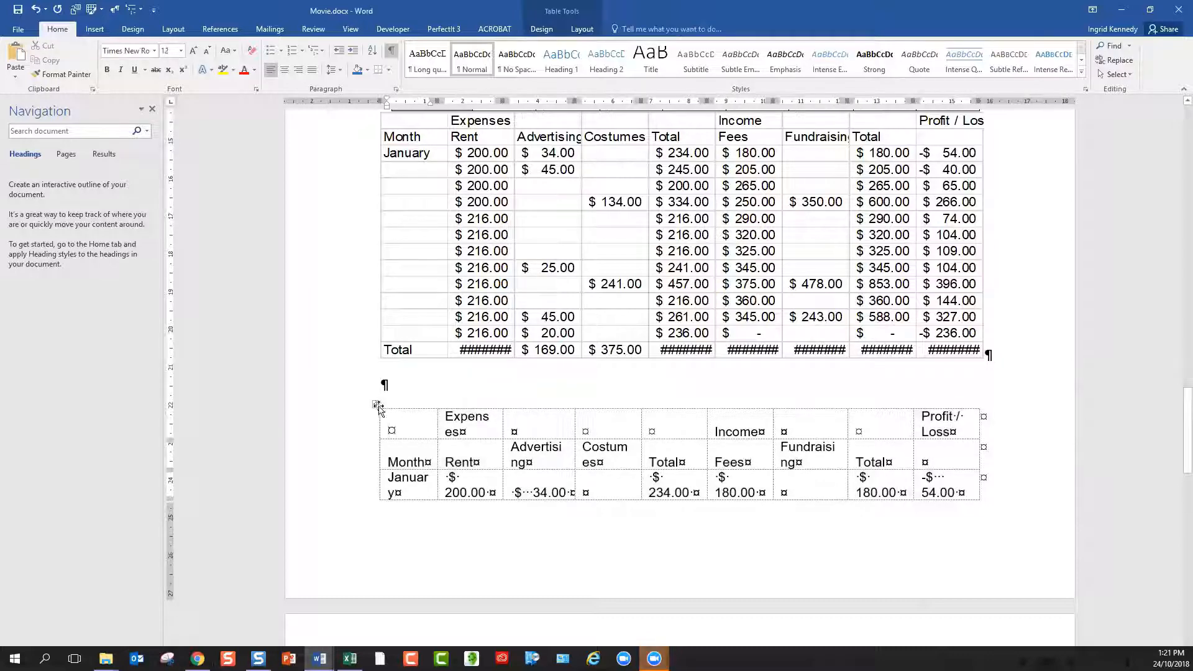
{"action": "left_click", "coordinate": [376, 404]}
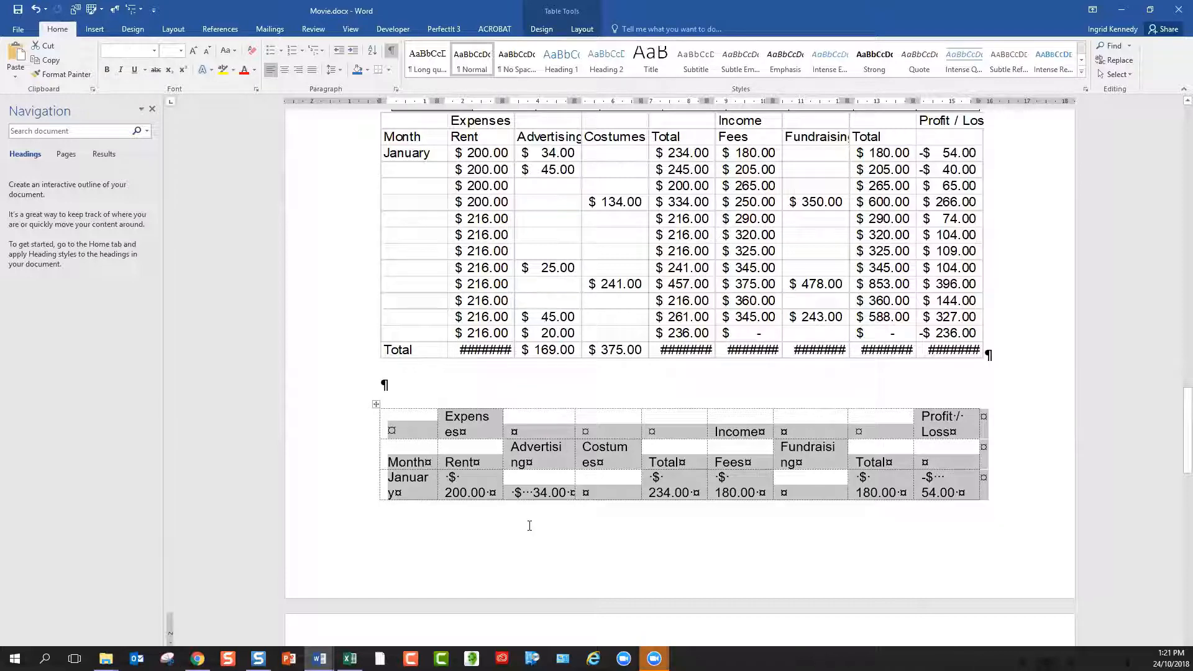
{"action": "key", "text": "Delete"}
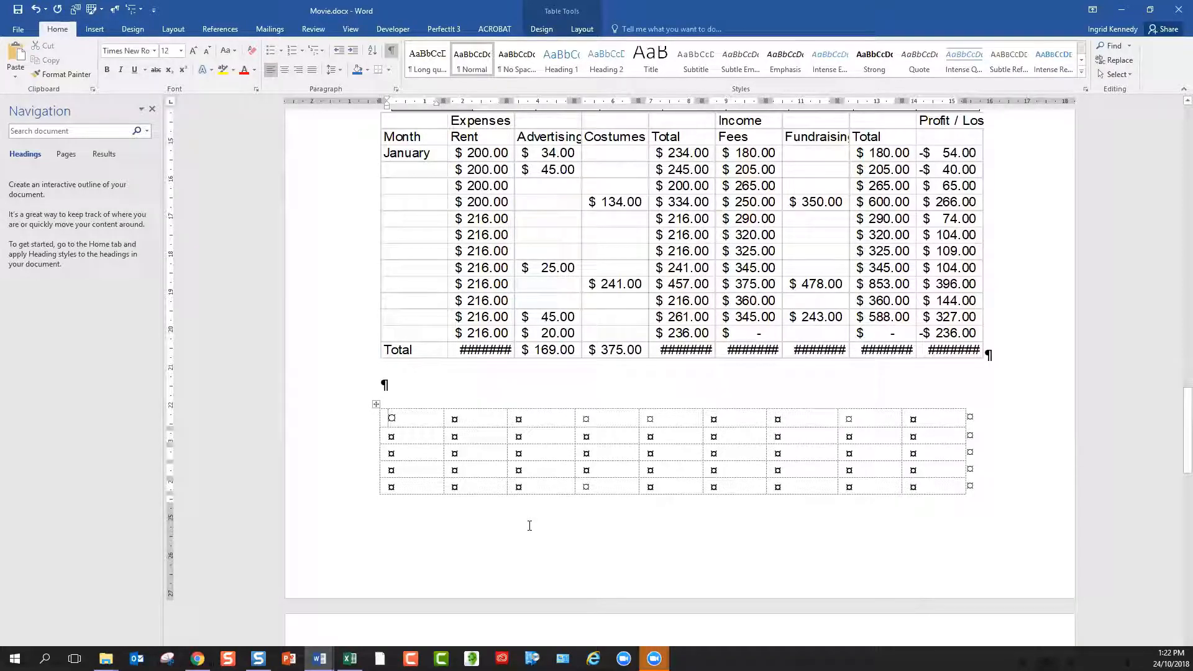
Remove the entire emptied table below the embedded worksheet object, undo the removal, and remove the table again
{"action": "left_click", "coordinate": [376, 404]}
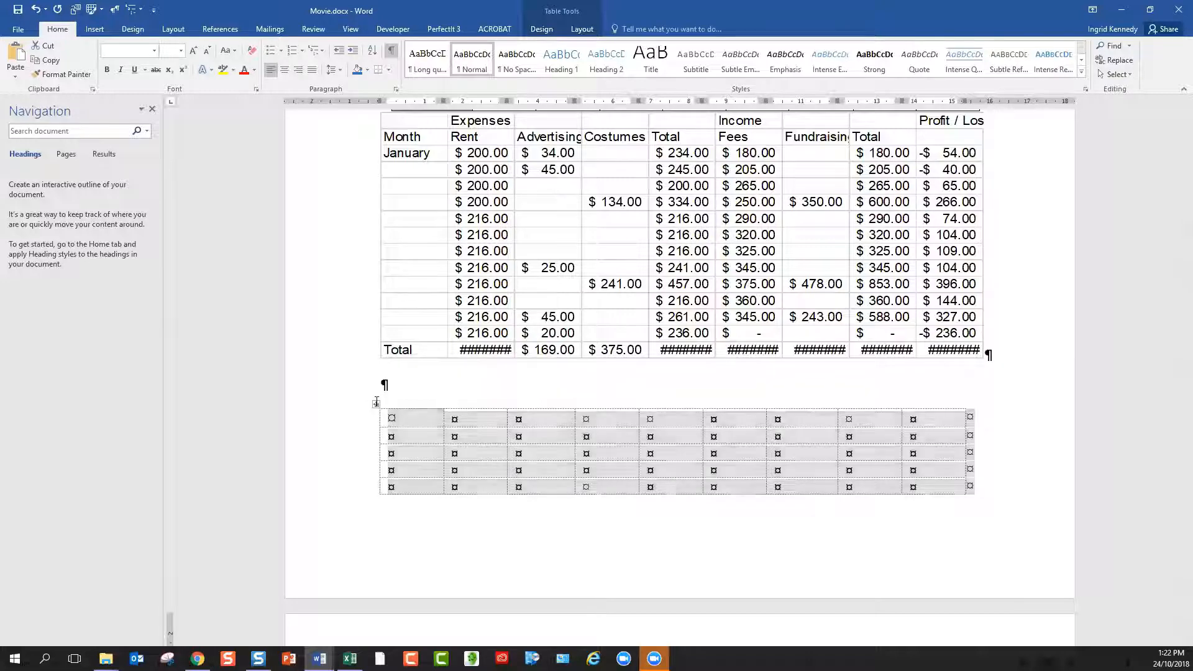
{"action": "key", "text": "BackSpace"}
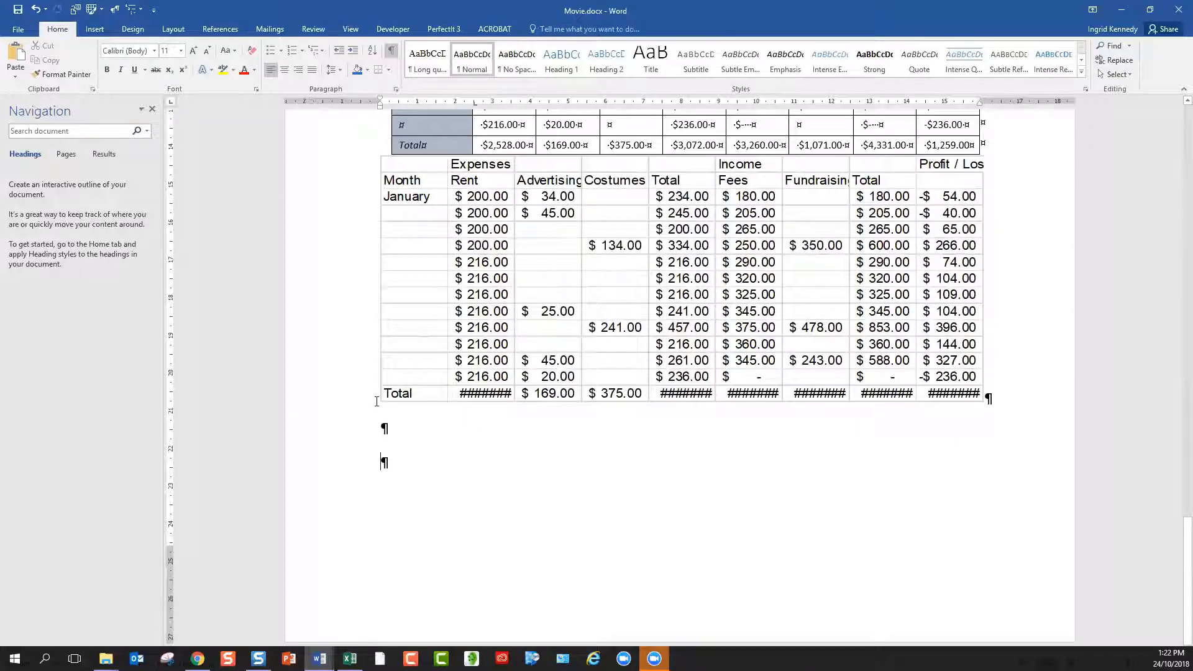
{"action": "key", "text": "ctrl+z"}
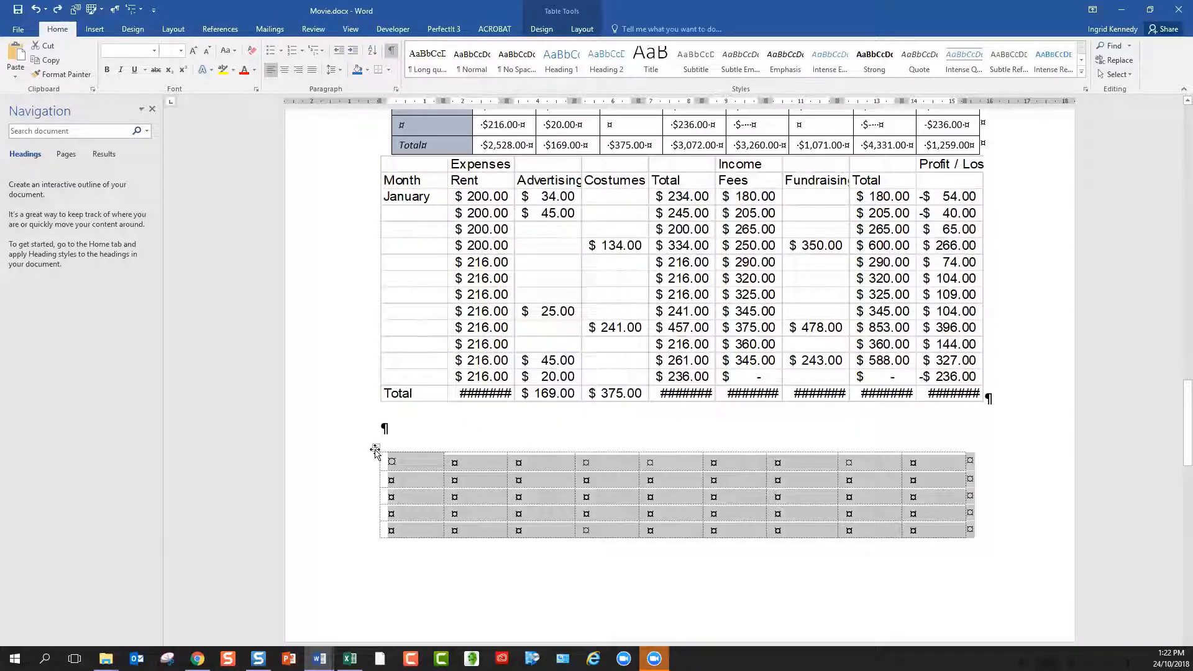
{"action": "key", "text": "BackSpace"}
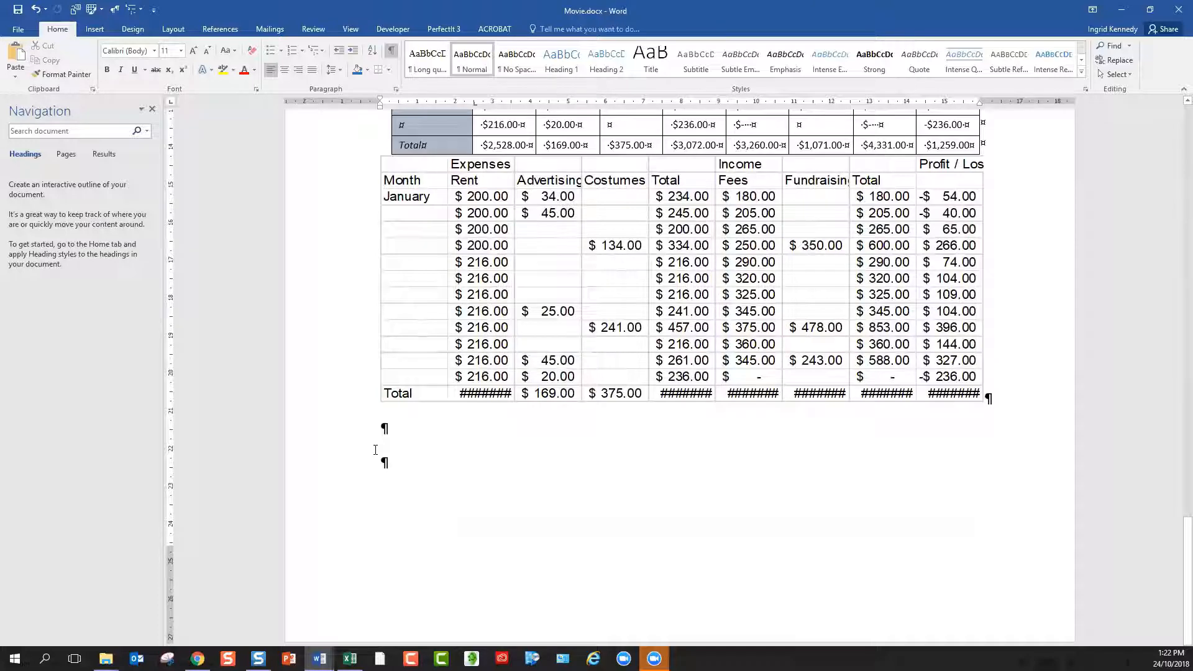